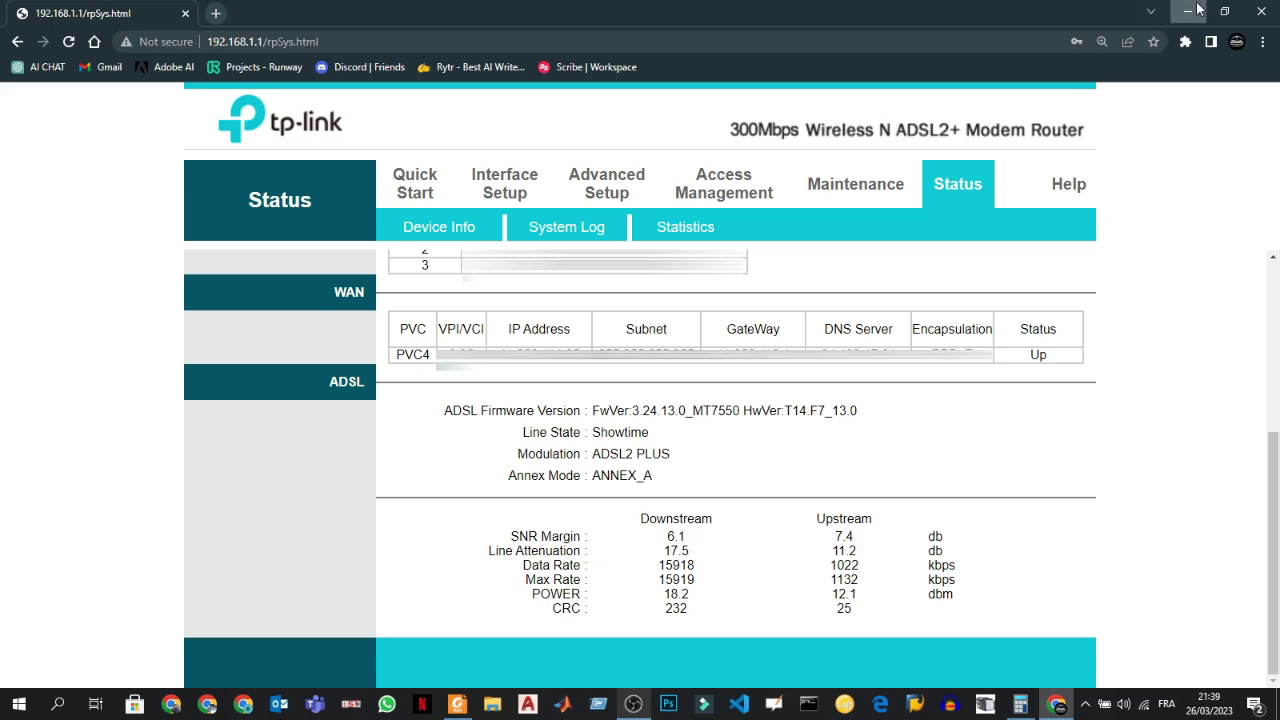
- Switch to the PDF guide in Foxit Reader and highlight "SNR Margin" in the title and "Cmd" in the line below it
{"action": "left_click", "coordinate": [1195, 11]}
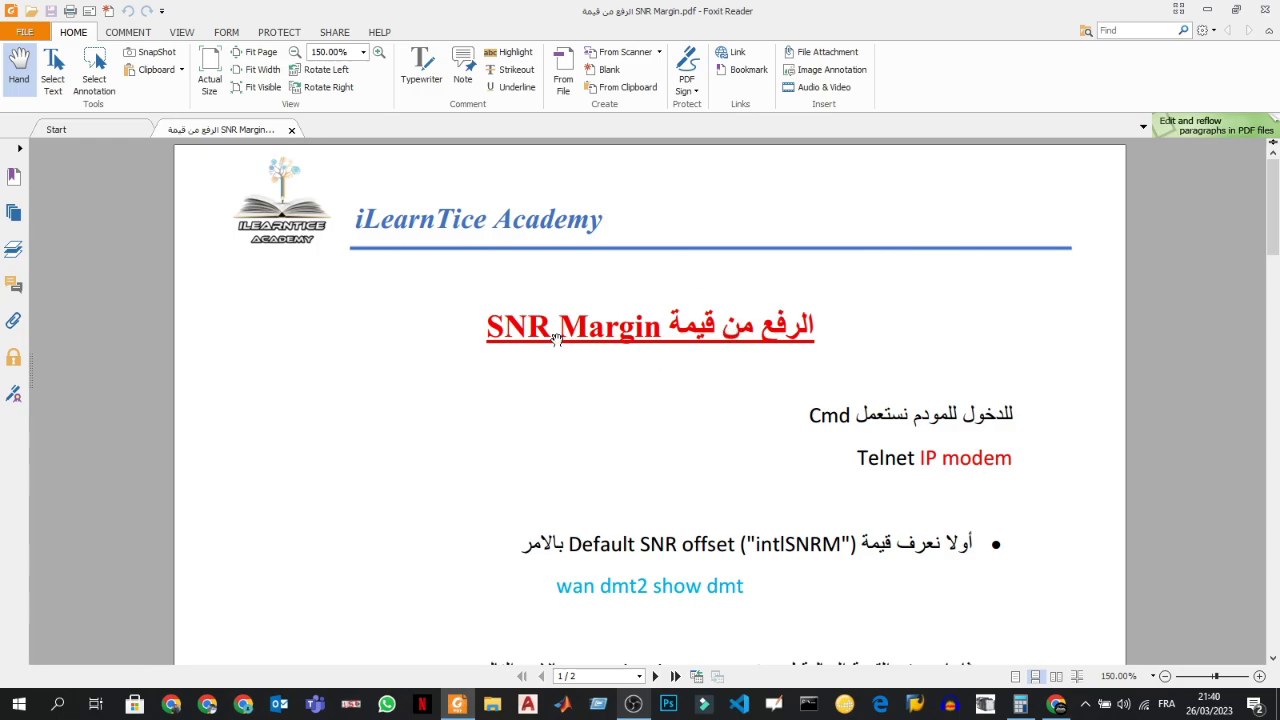
{"action": "left_click_drag", "start_coordinate": [604, 330], "coordinate": [655, 333]}
{"action": "left_click", "coordinate": [630, 334]}
{"action": "left_click", "coordinate": [519, 60]}
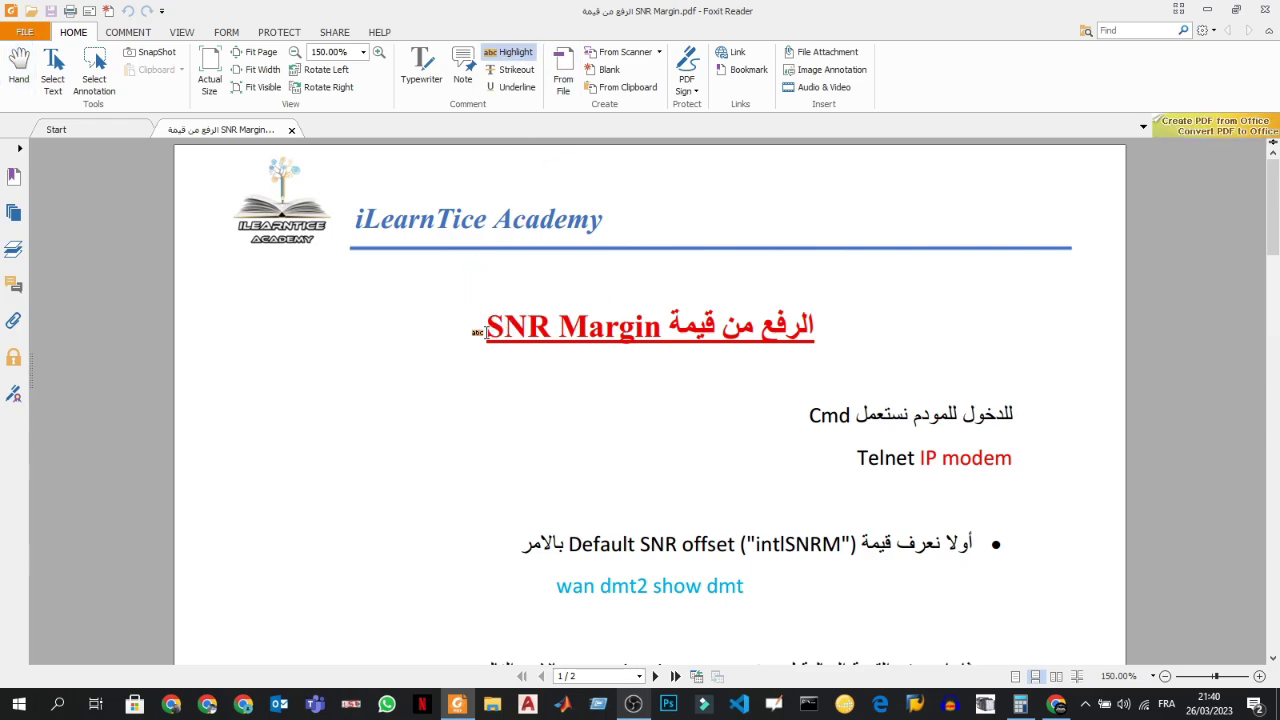
{"action": "left_click_drag", "start_coordinate": [484, 332], "coordinate": [818, 335]}
{"action": "left_click_drag", "start_coordinate": [662, 335], "coordinate": [556, 336]}
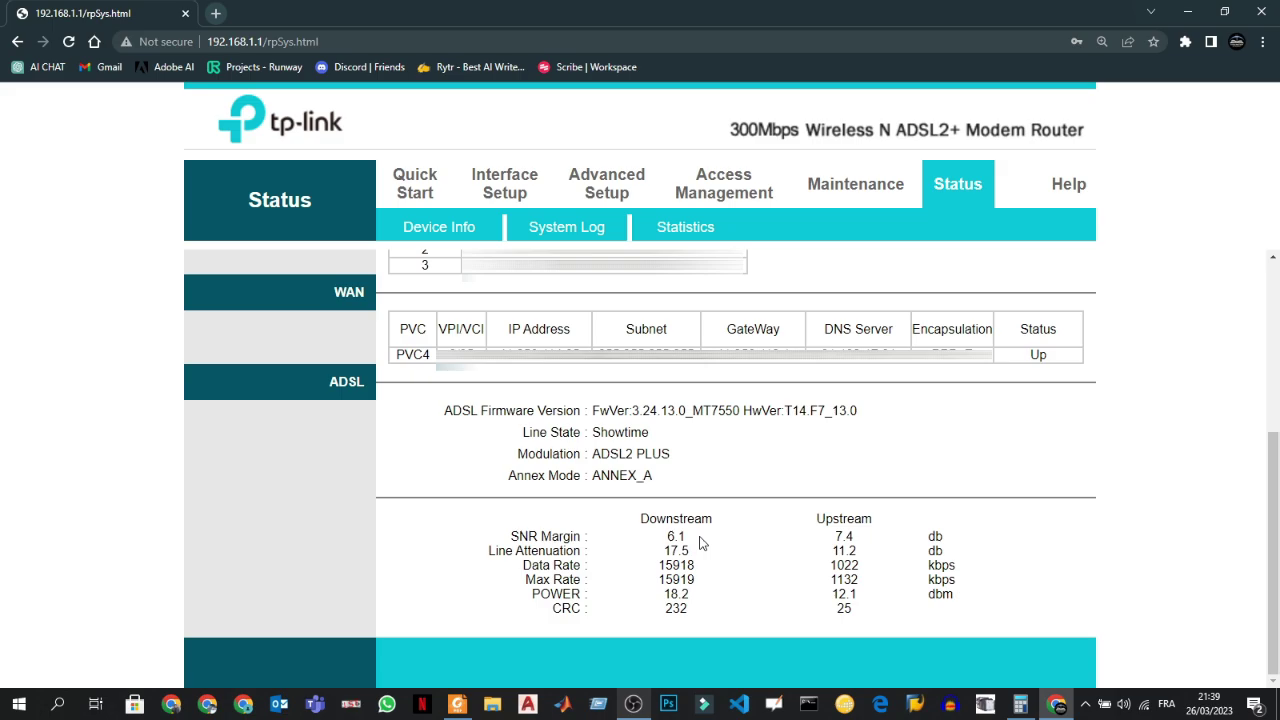
{"action": "key", "text": "alt+Tab"}
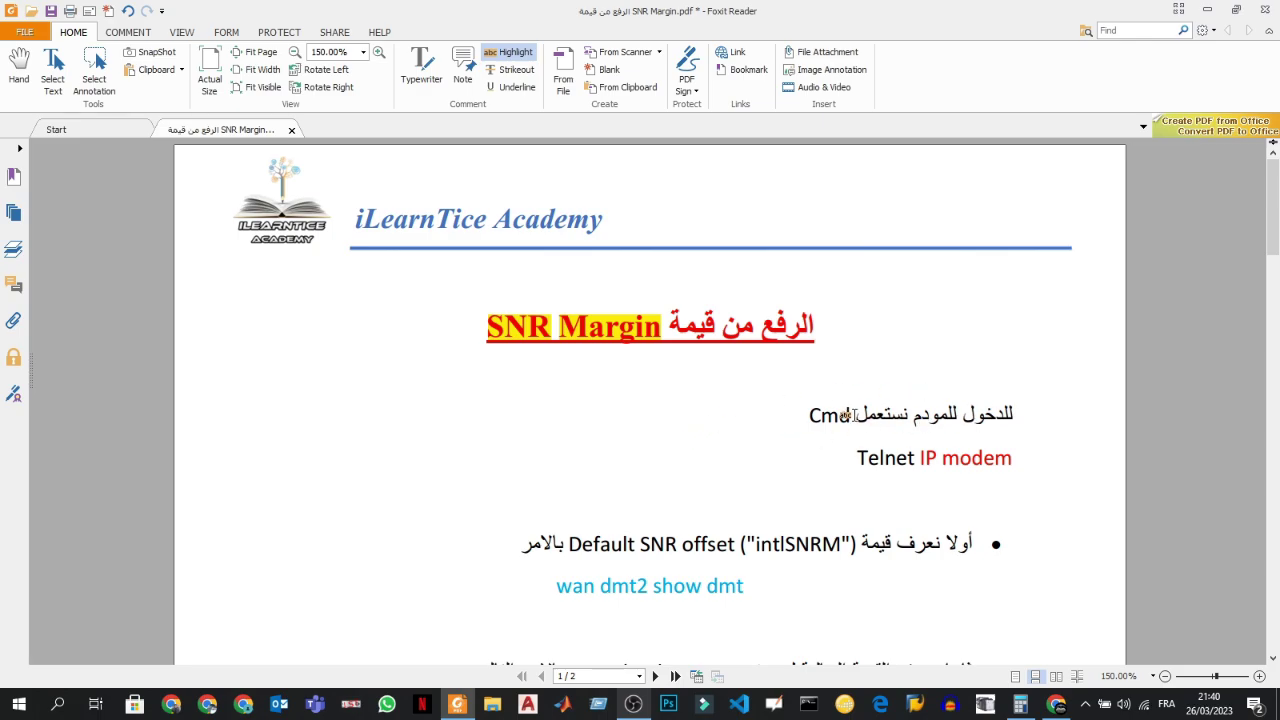
{"action": "left_click_drag", "start_coordinate": [851, 417], "coordinate": [798, 418]}
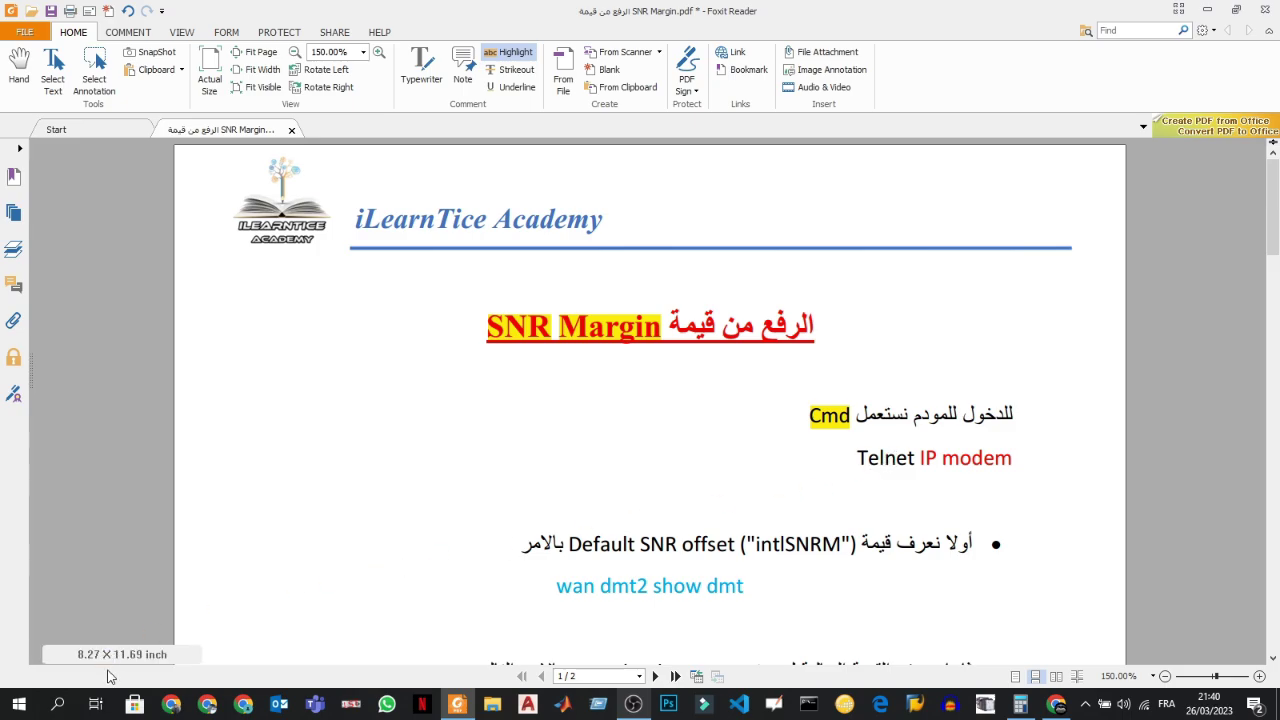
- Search Windows for the Control Panel and open its Programs and Features page
{"action": "left_click", "coordinate": [58, 704]}
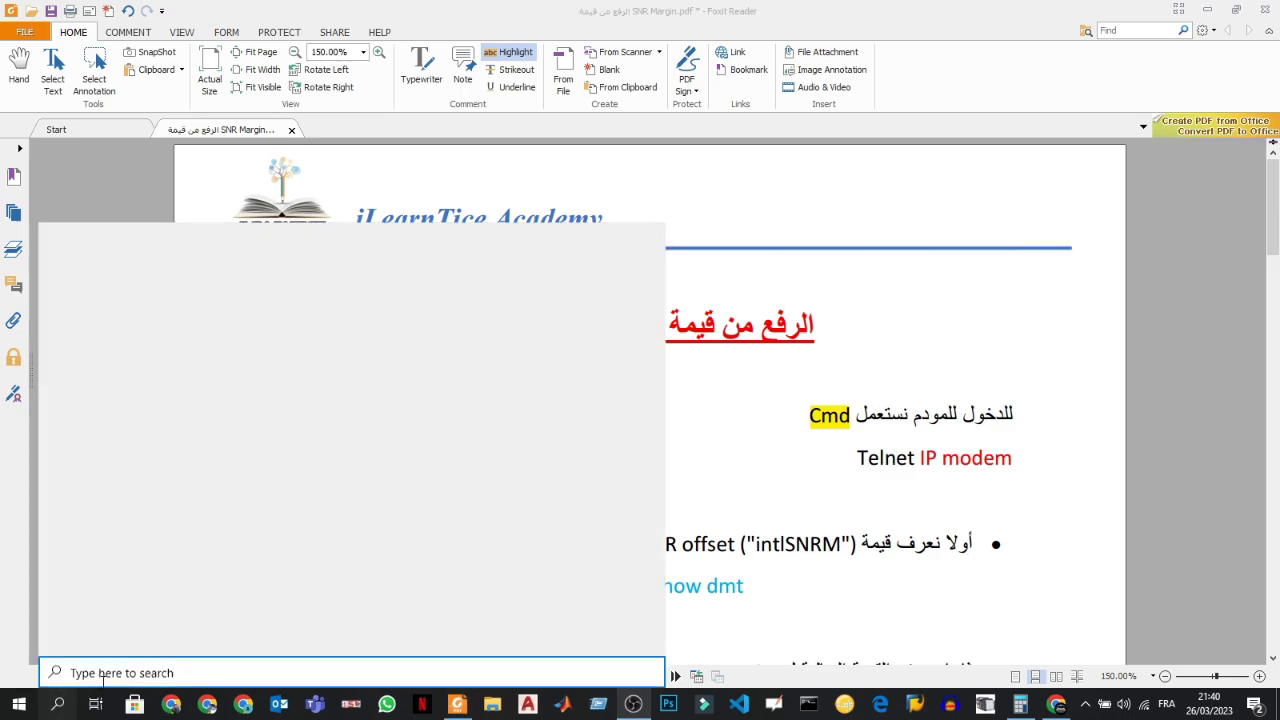
{"action": "type", "text": "CON"}
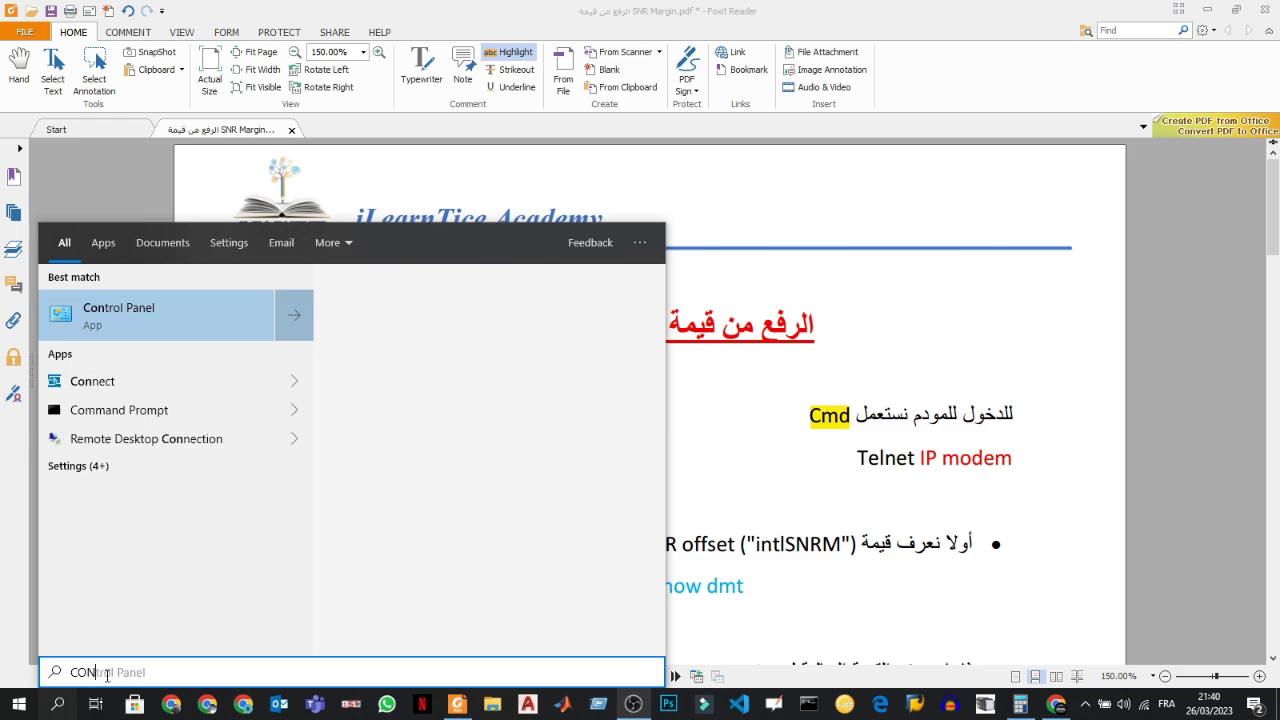
{"action": "type", "text": "TROL"}
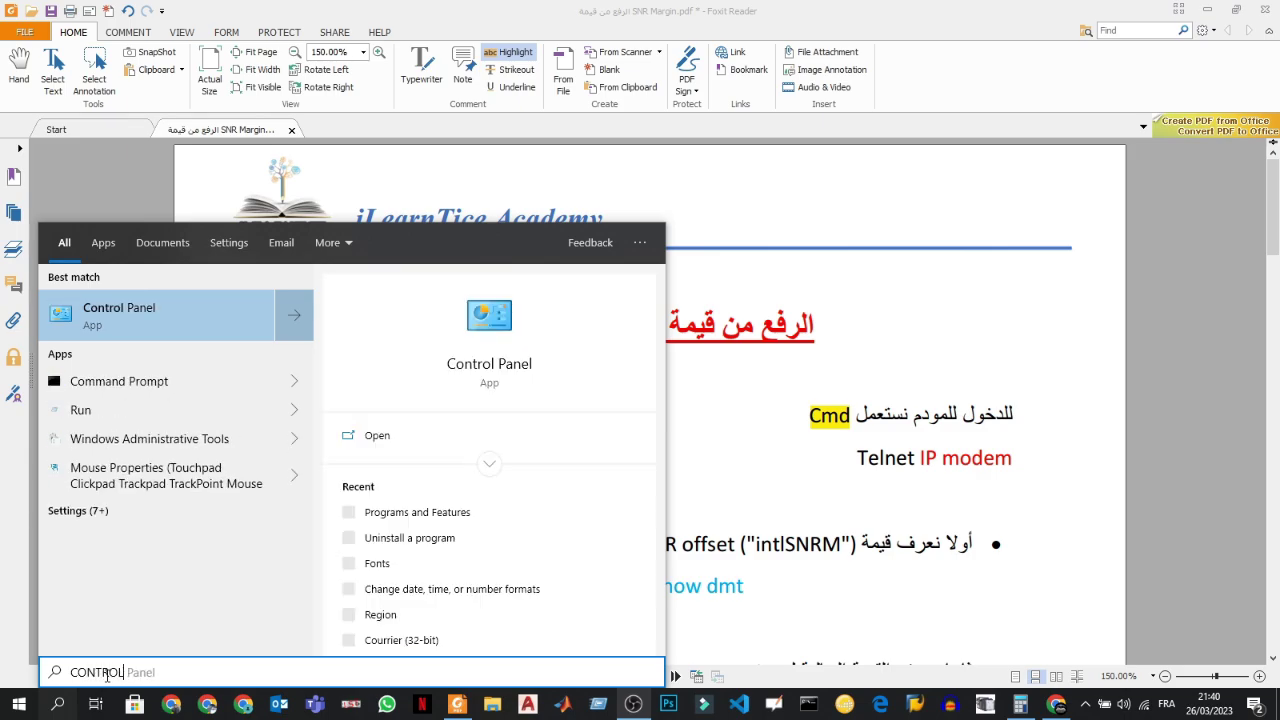
{"action": "left_click", "coordinate": [152, 324]}
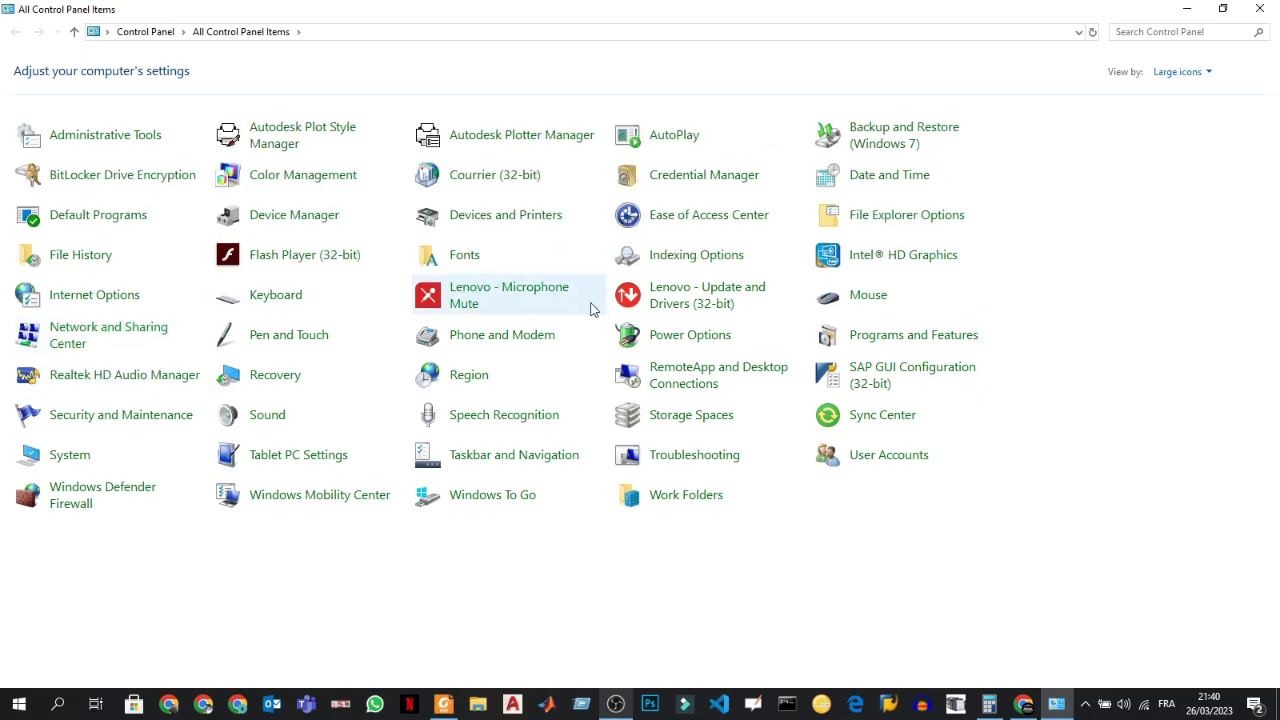
{"action": "left_click", "coordinate": [886, 346]}
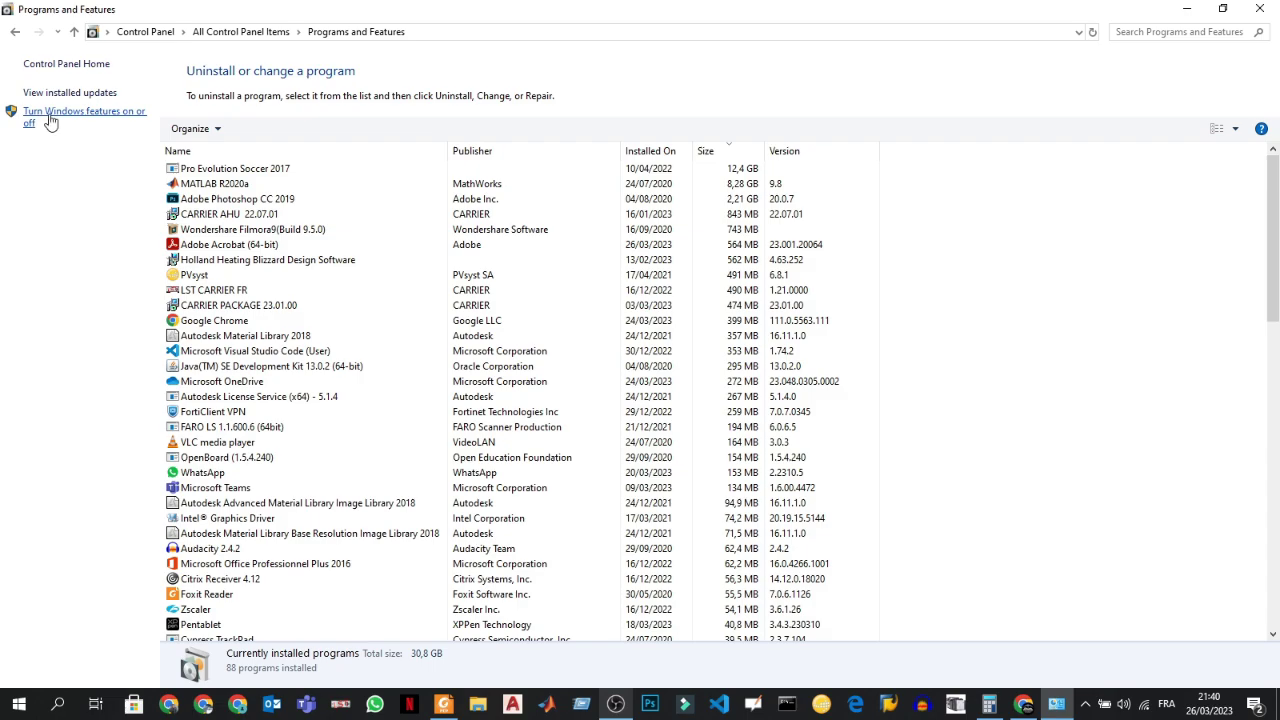
- Turn on the Telnet Client Windows feature, apply the change and close Programs and Features
{"action": "left_click", "coordinate": [50, 120]}
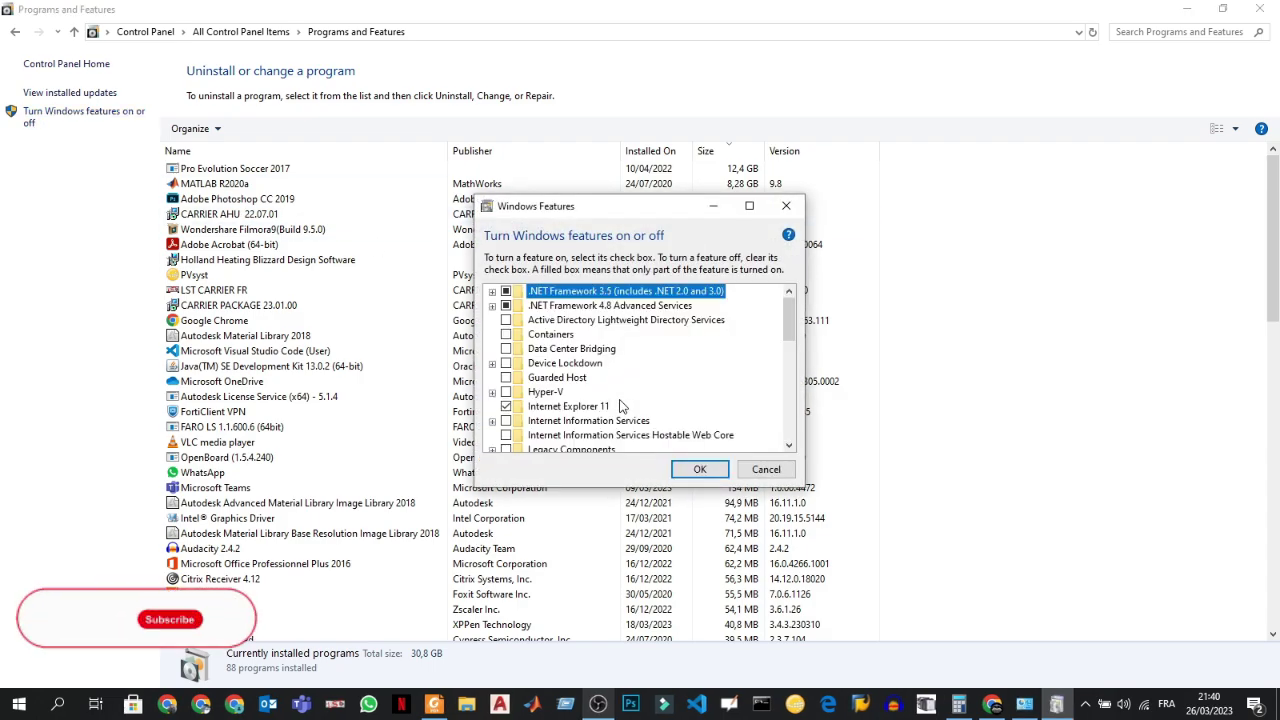
{"action": "scroll", "coordinate": [620, 405], "scroll_direction": "down", "scroll_amount": 3}
{"action": "scroll", "coordinate": [620, 405], "scroll_direction": "down", "scroll_amount": 4}
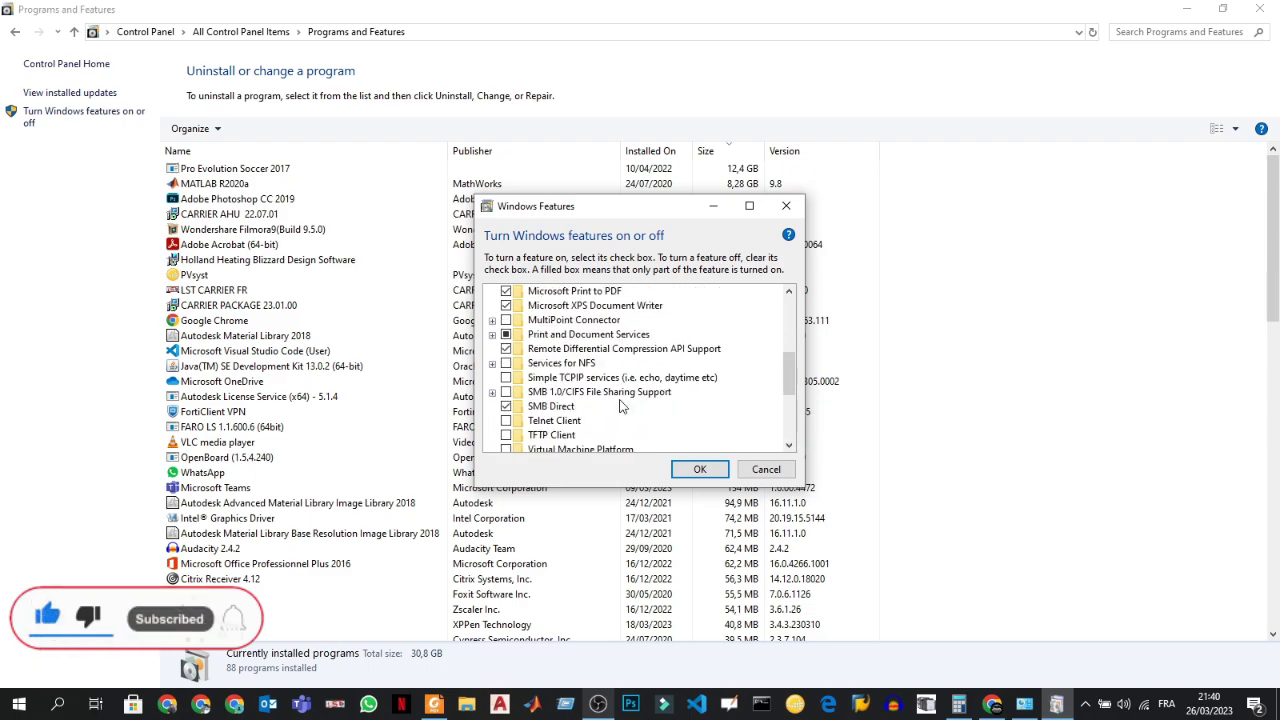
{"action": "scroll", "coordinate": [620, 405], "scroll_direction": "down", "scroll_amount": 1}
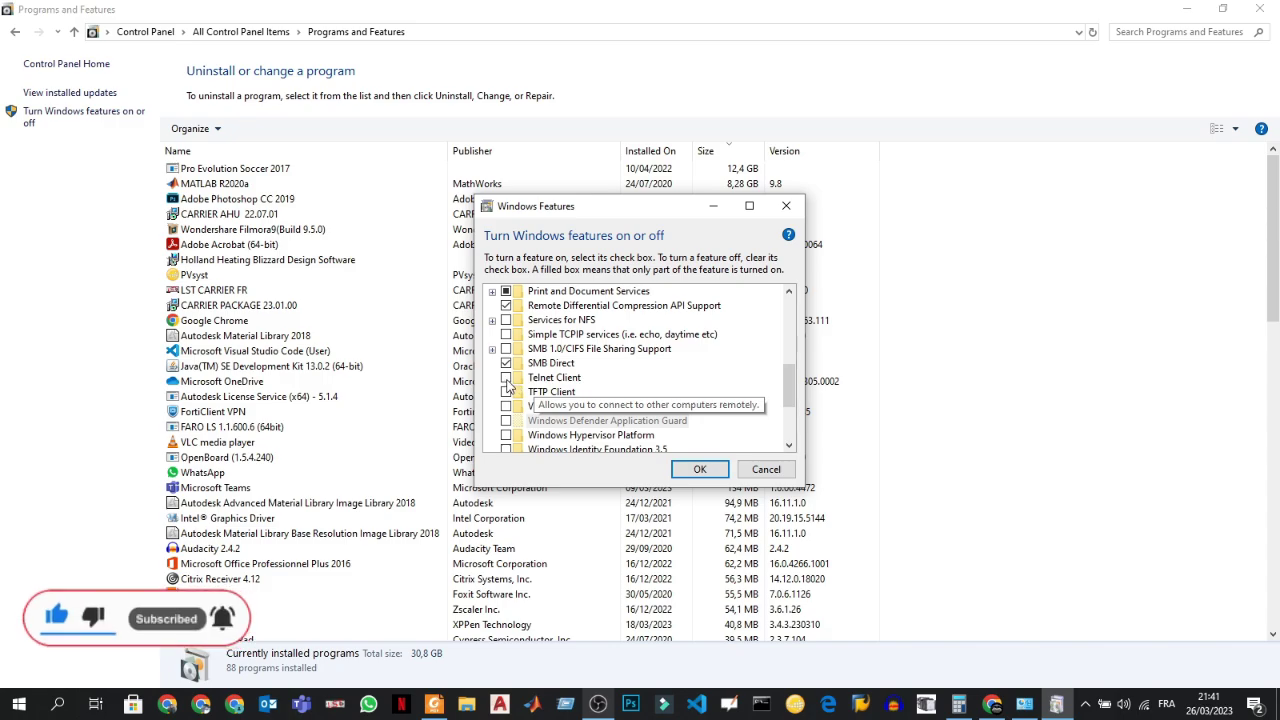
{"action": "left_click", "coordinate": [506, 377]}
{"action": "left_click", "coordinate": [712, 477]}
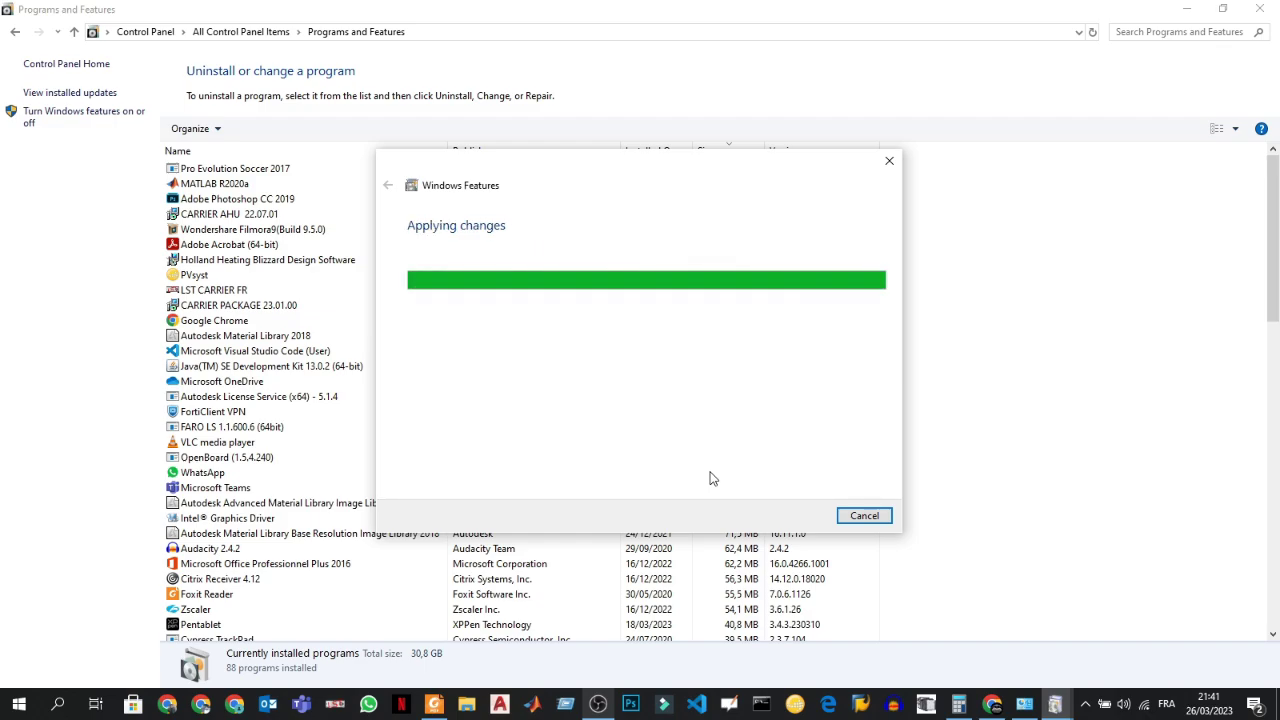
{"action": "left_click", "coordinate": [864, 516]}
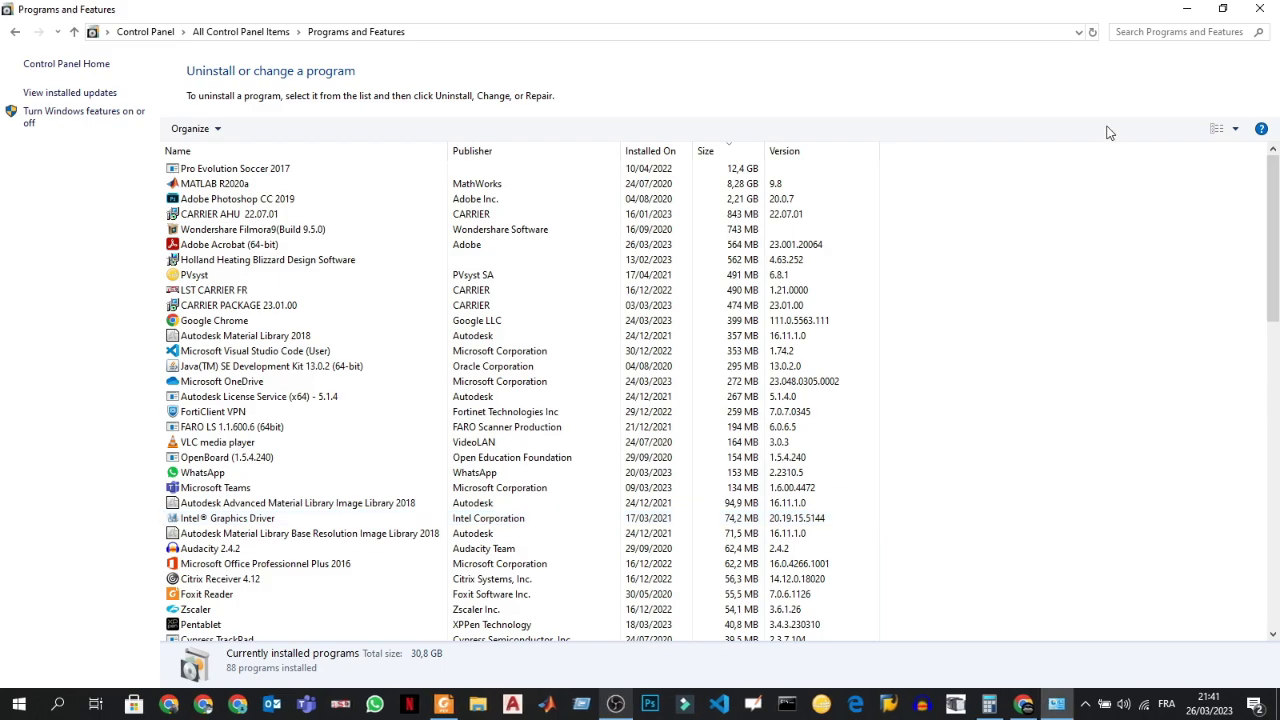
{"action": "left_click", "coordinate": [1260, 8]}
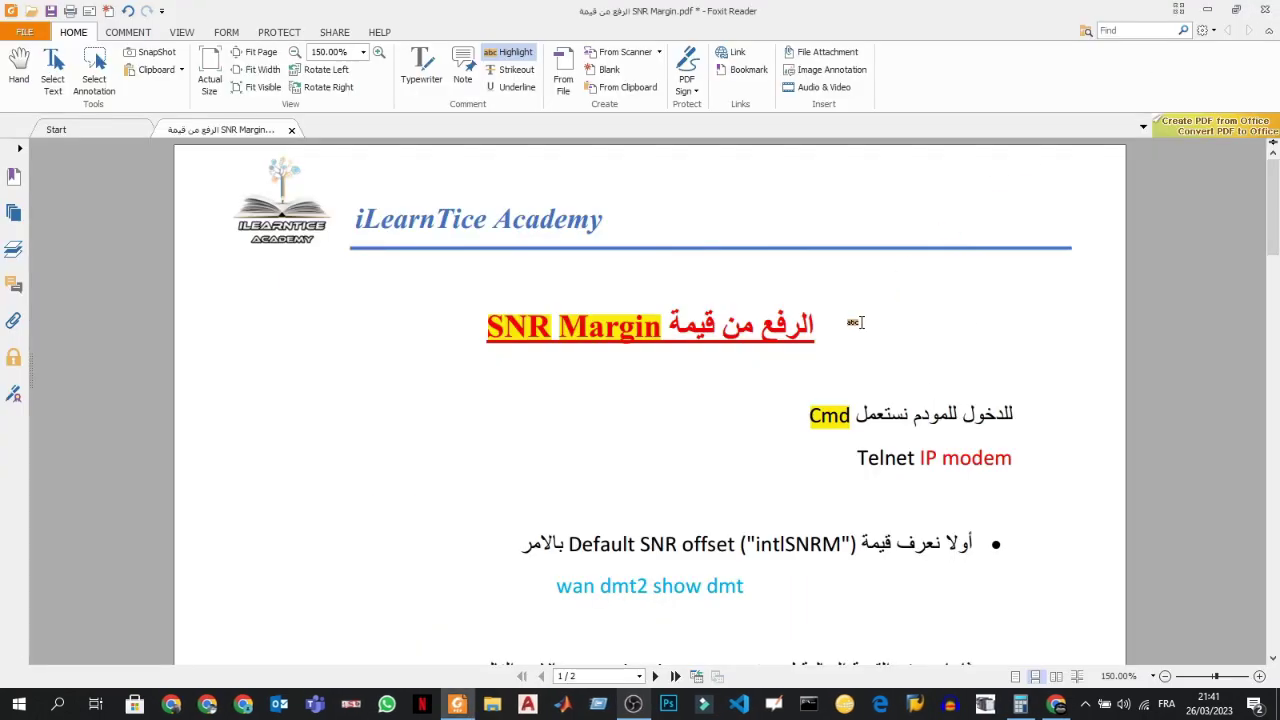
- Search Windows for CMD and run Command Prompt as administrator
{"action": "scroll", "coordinate": [800, 467], "scroll_direction": "down", "scroll_amount": 1}
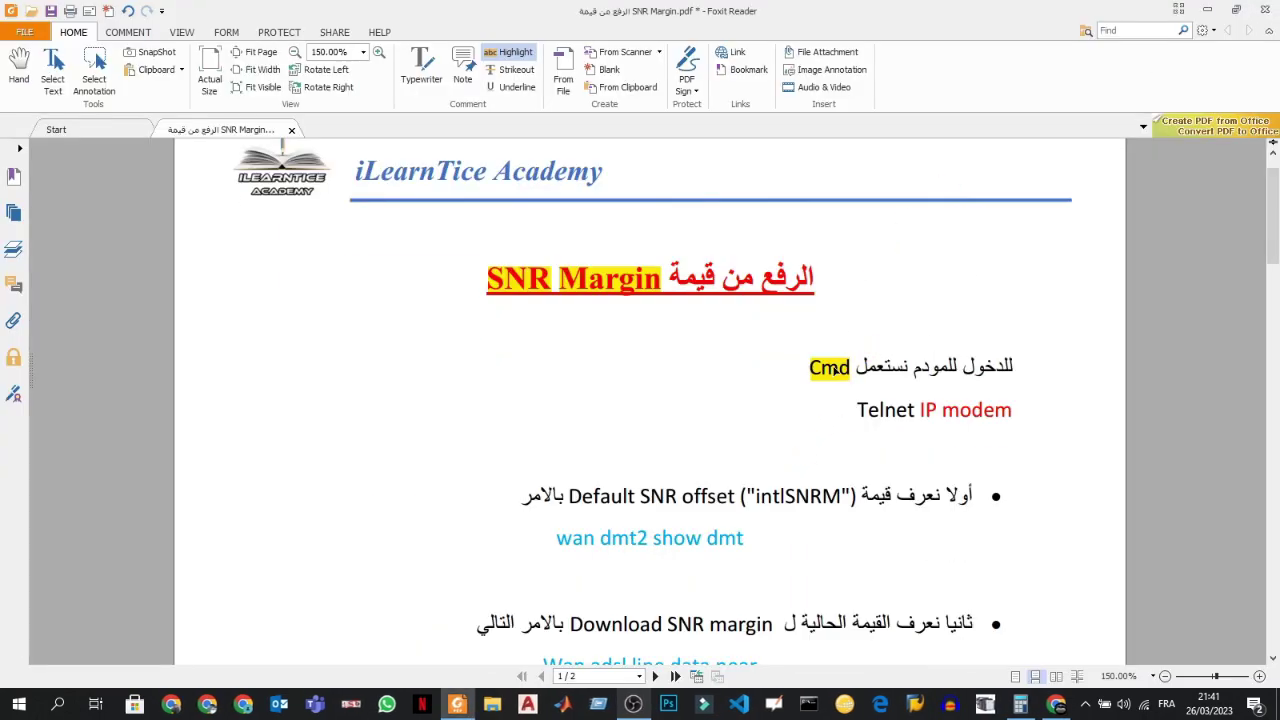
{"action": "left_click", "coordinate": [57, 704]}
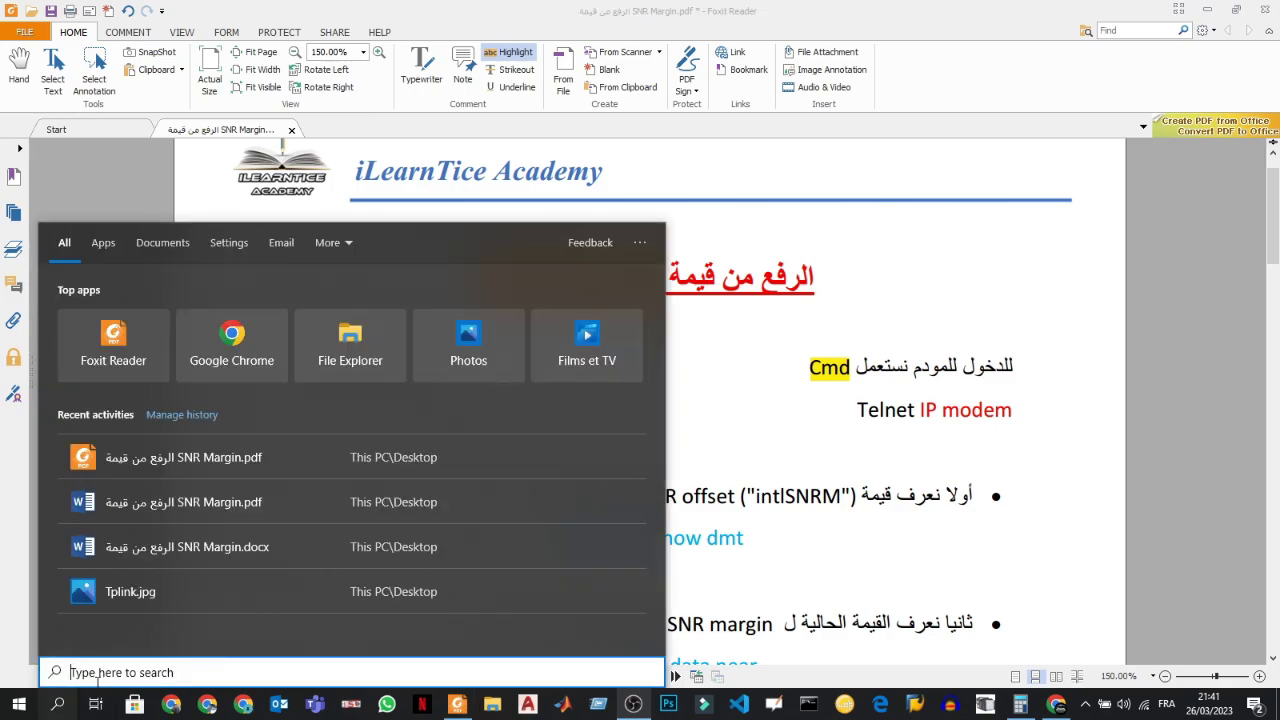
{"action": "type", "text": "CMD"}
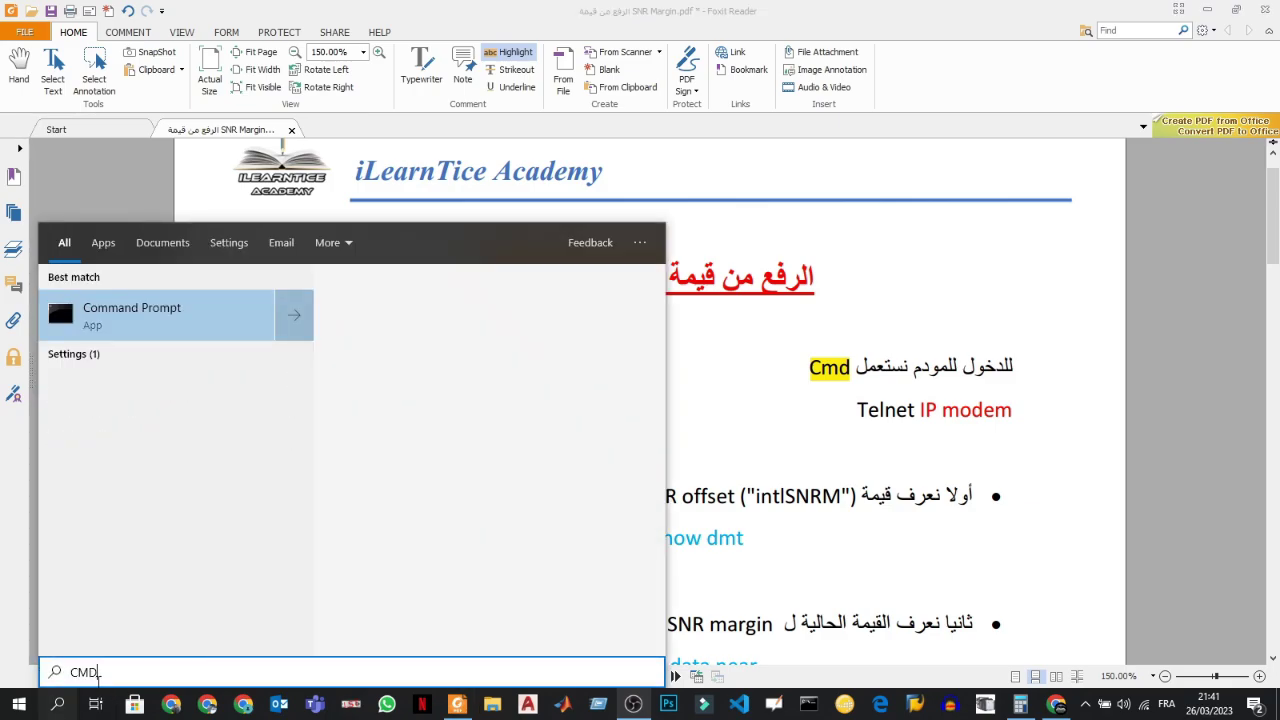
{"action": "right_click", "coordinate": [128, 315]}
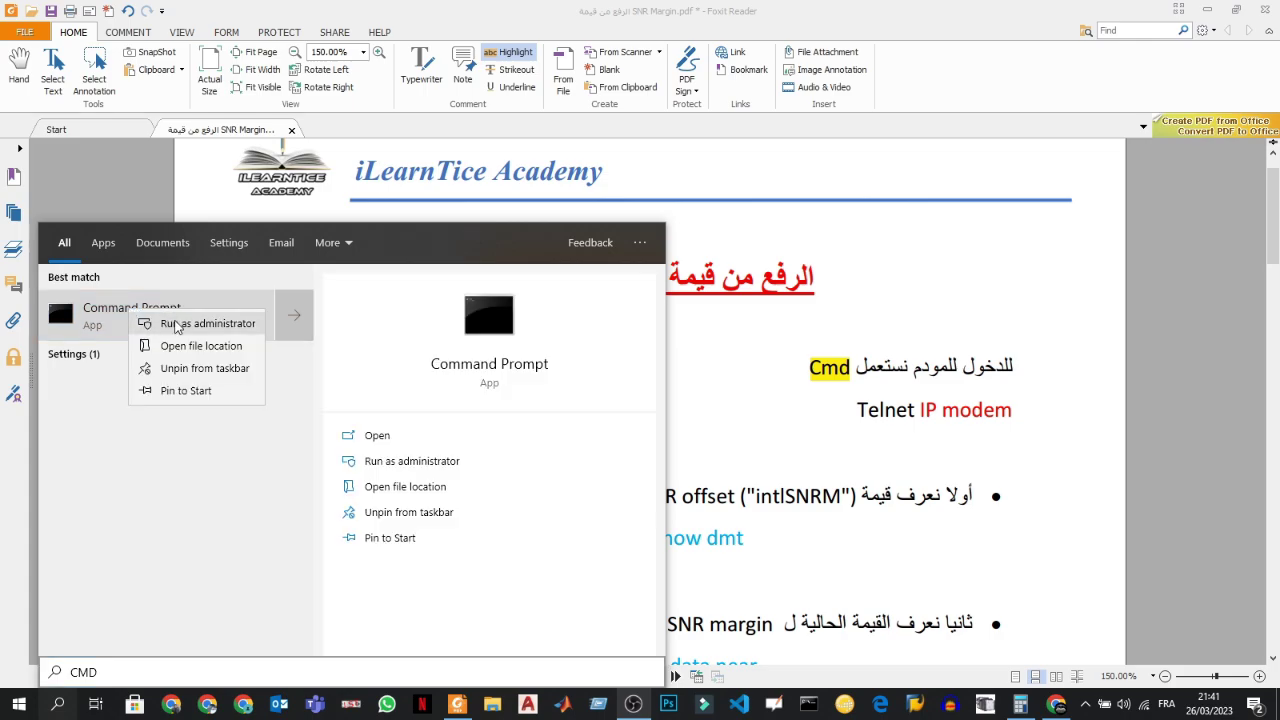
{"action": "left_click", "coordinate": [175, 325]}
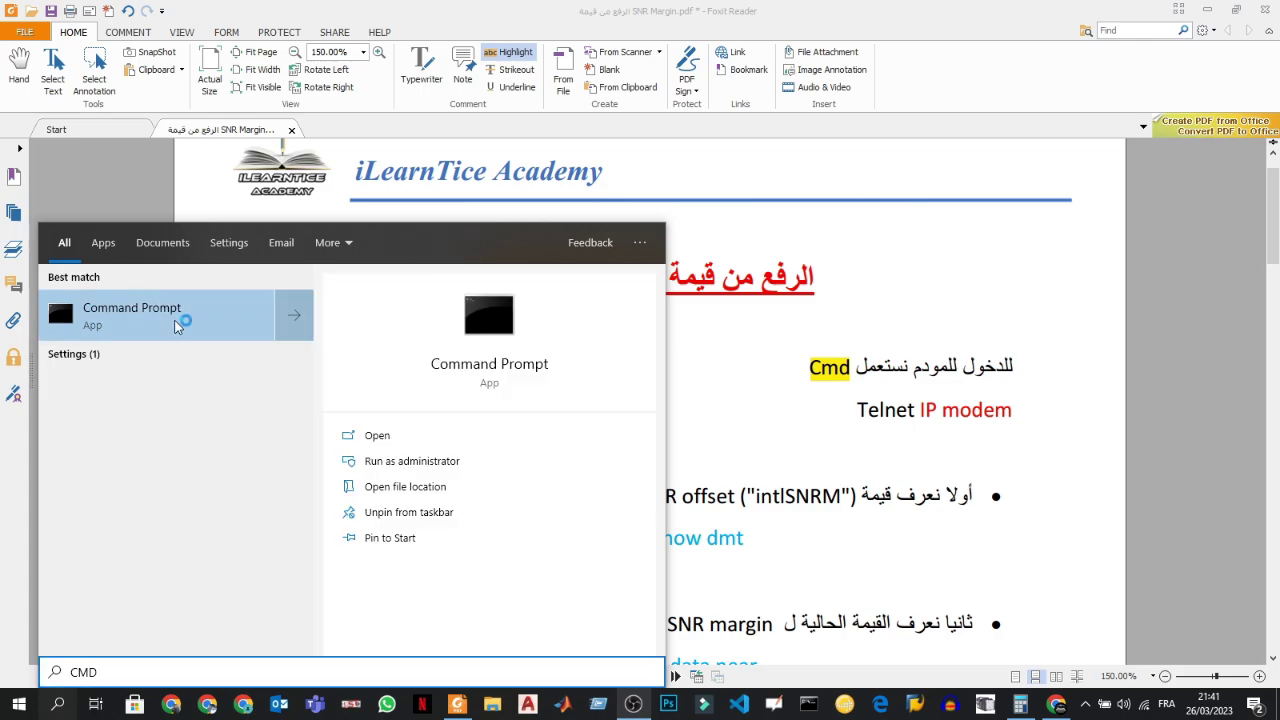
{"action": "left_click", "coordinate": [797, 418]}
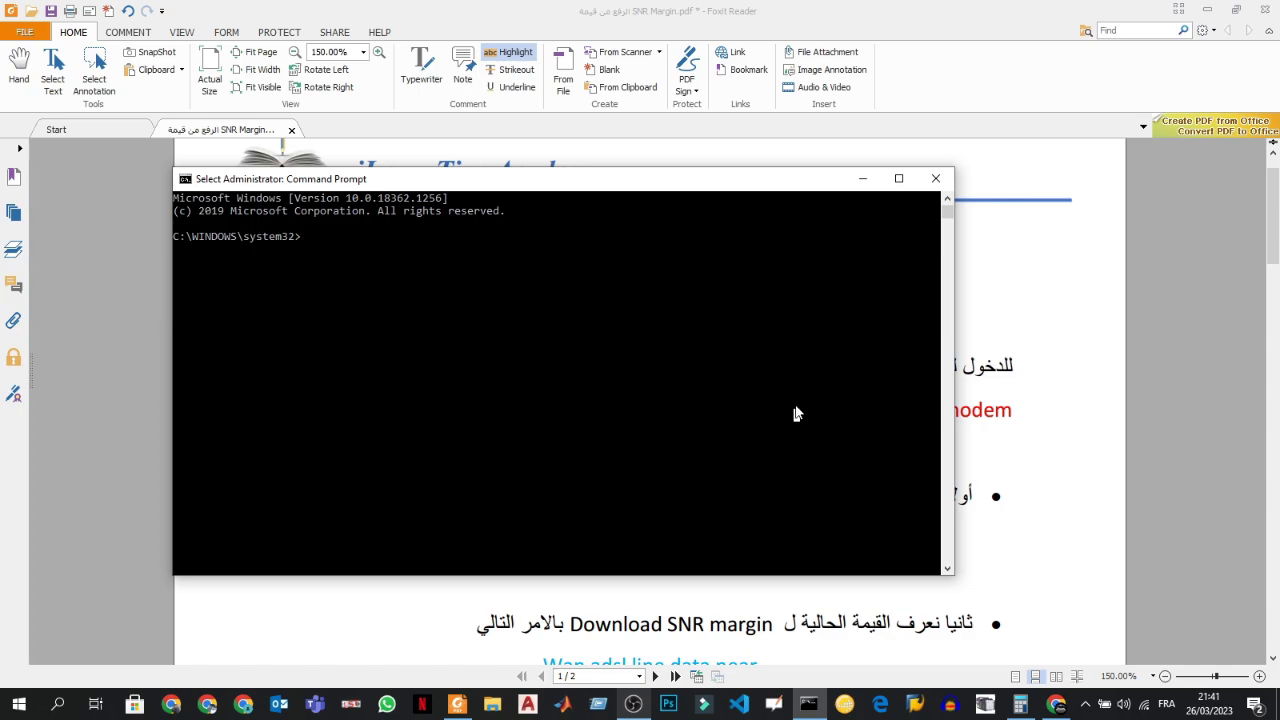
- Minimize the Command Prompt window and highlight the word "Telnet" in the PDF guide
{"action": "left_click", "coordinate": [862, 178]}
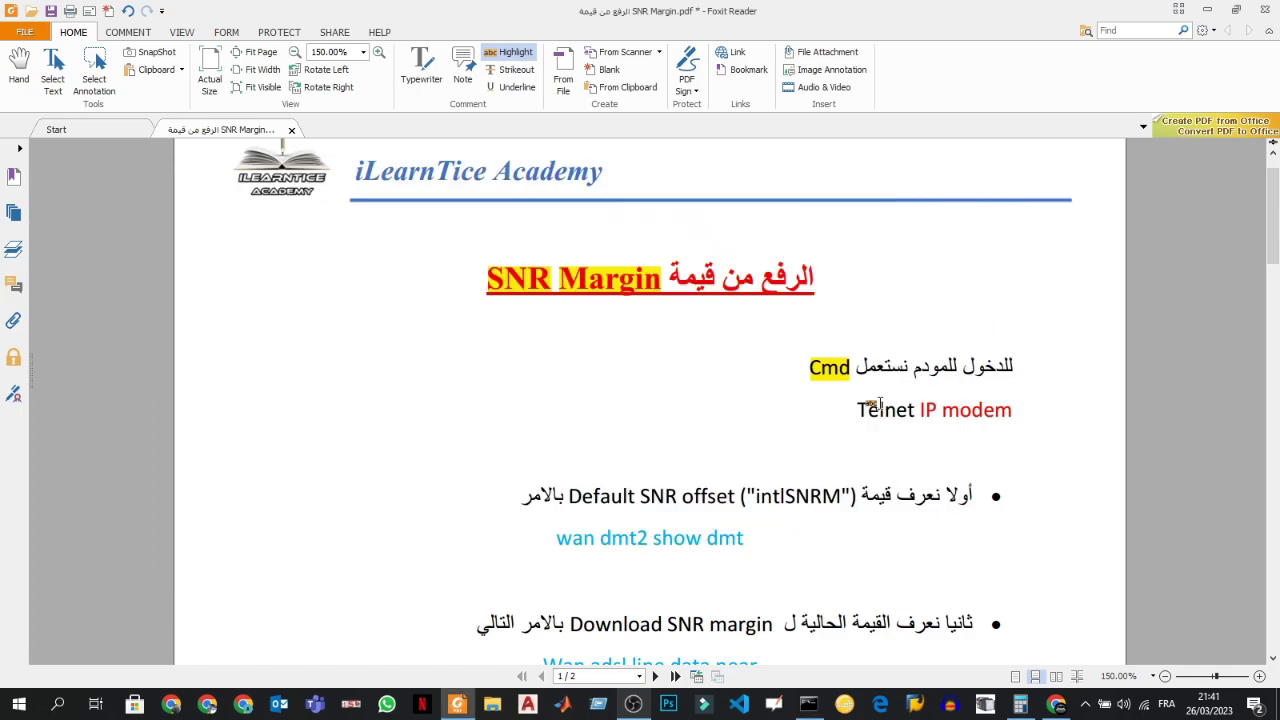
{"action": "scroll", "coordinate": [853, 417], "scroll_direction": "down", "scroll_amount": 1}
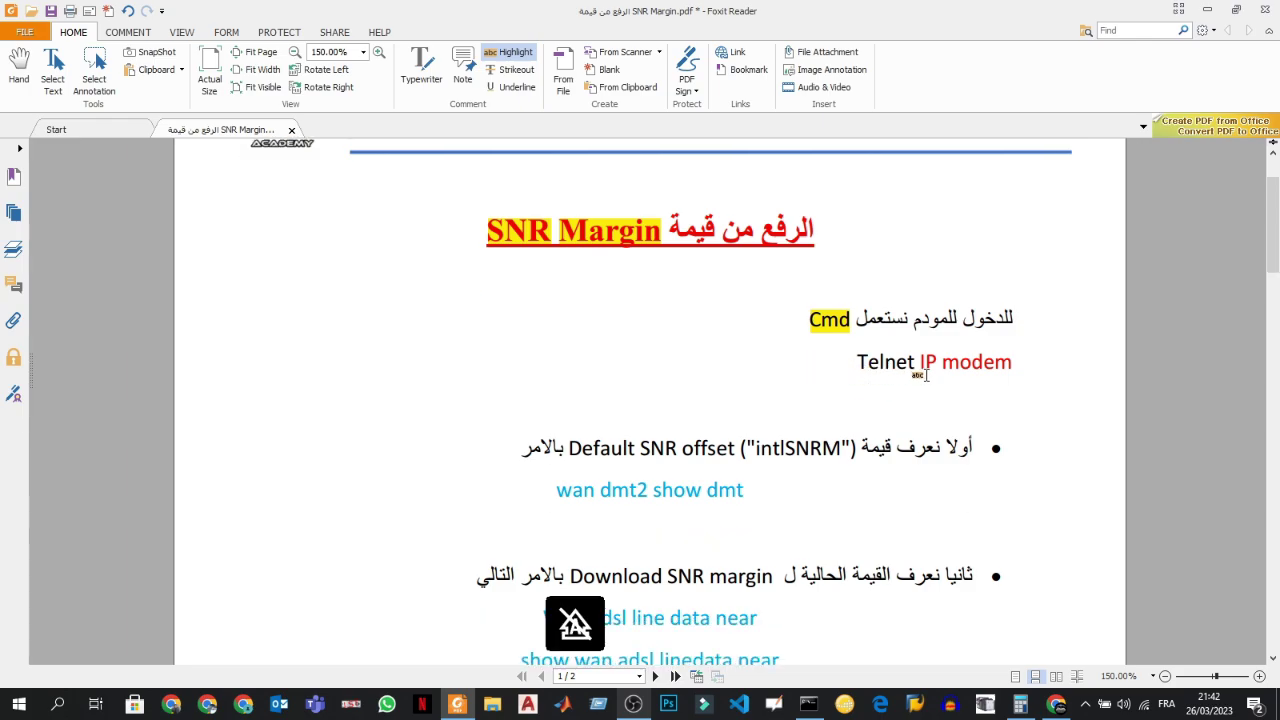
{"action": "left_click_drag", "start_coordinate": [846, 368], "coordinate": [916, 368]}
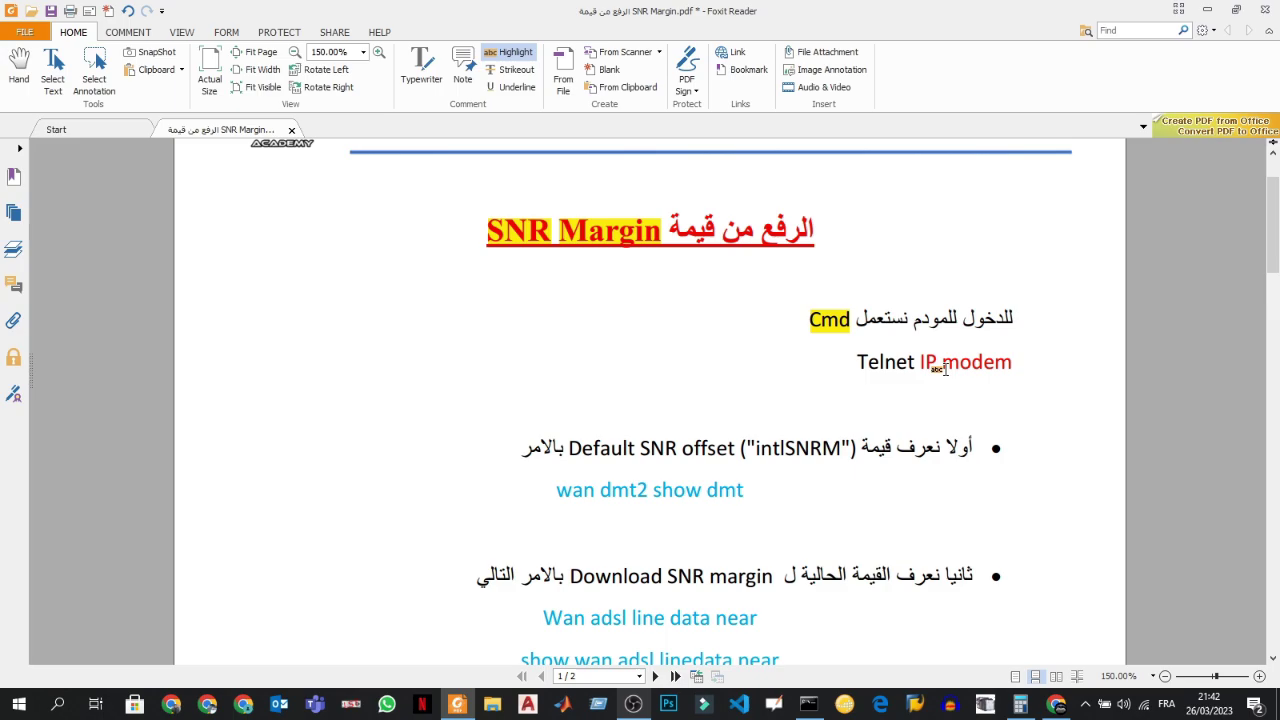
- In the Command Prompt window, connect to the modem with telnet 192.168.1.1 and log in with the modem password
{"action": "left_click", "coordinate": [808, 704]}
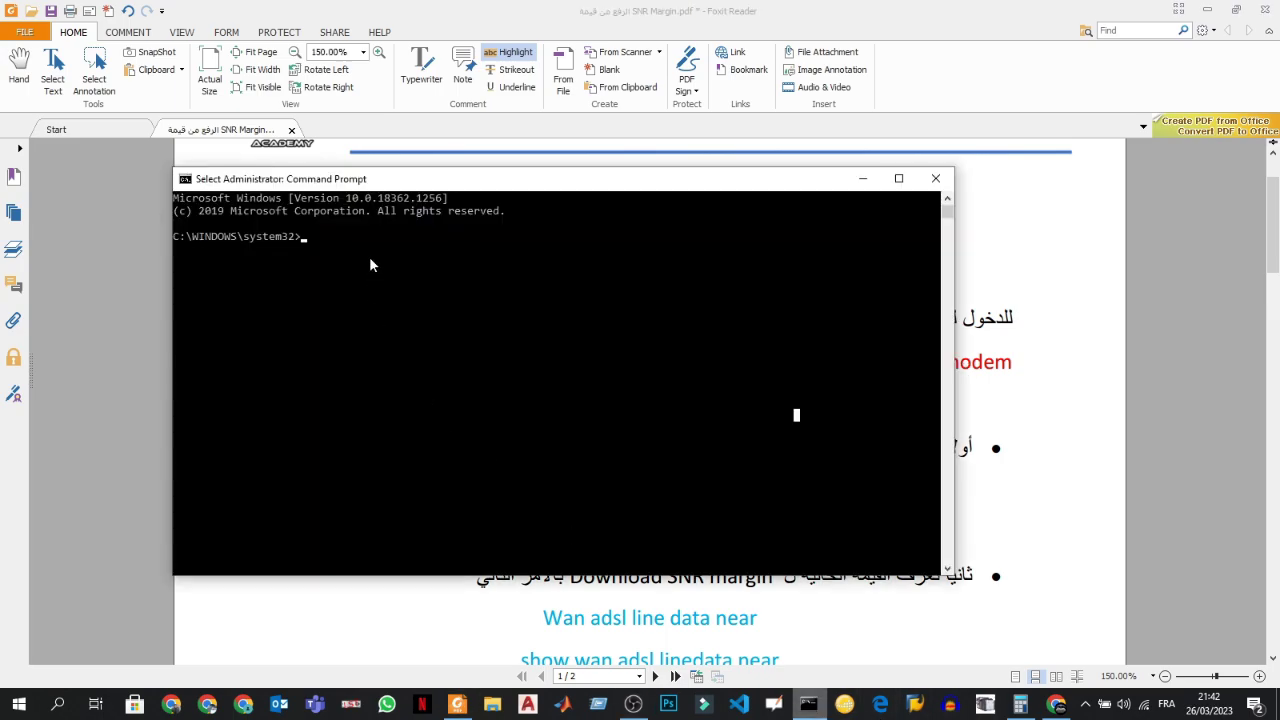
{"action": "type", "text": "te"}
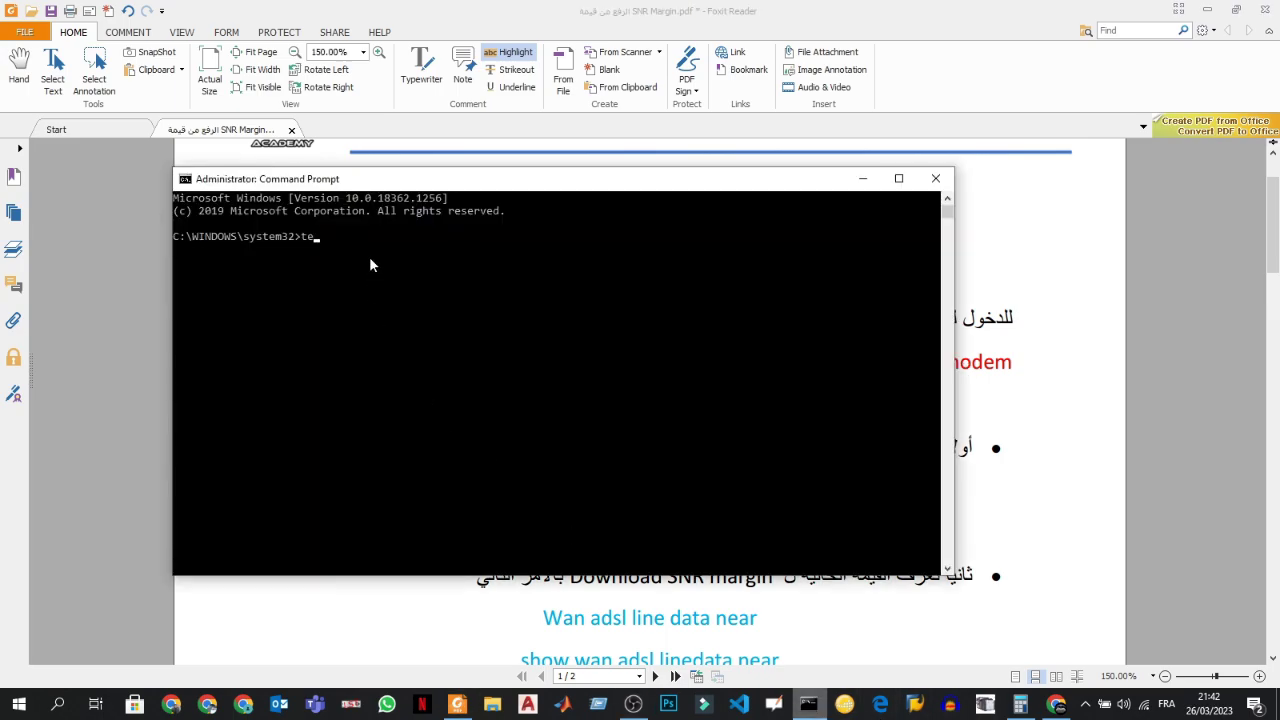
{"action": "type", "text": "lnet "}
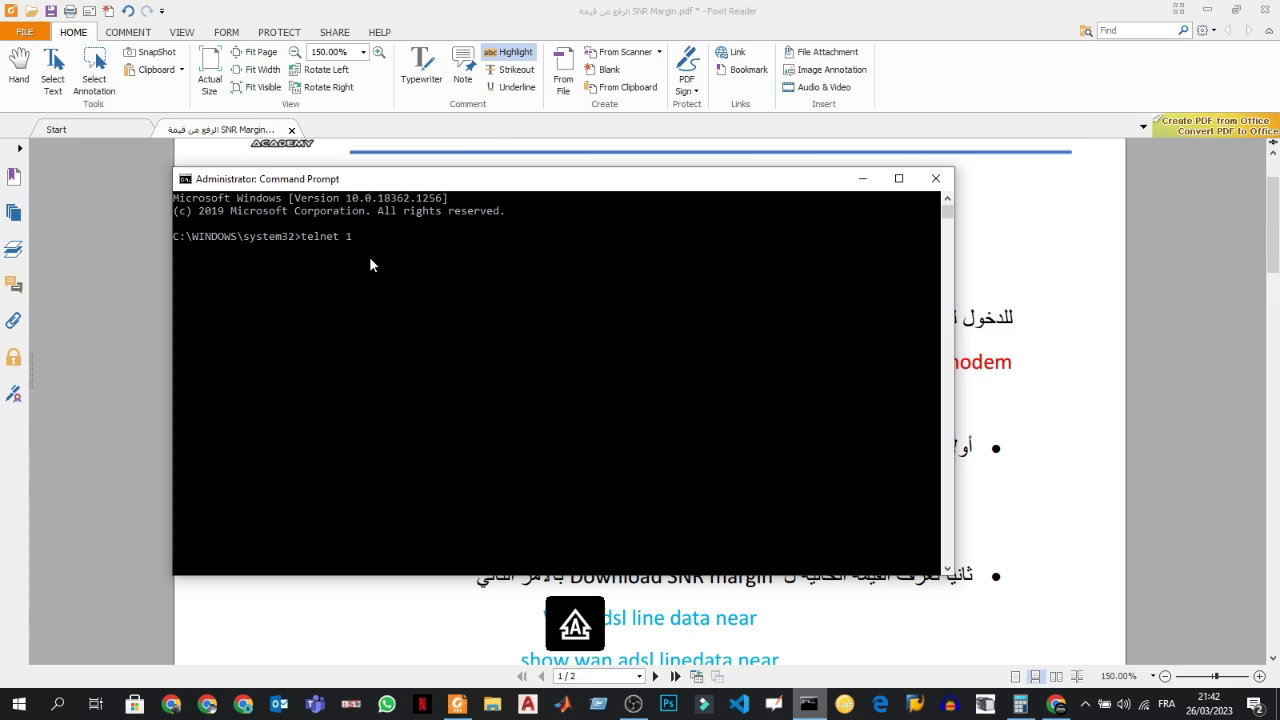
{"action": "type", "text": "192.168"}
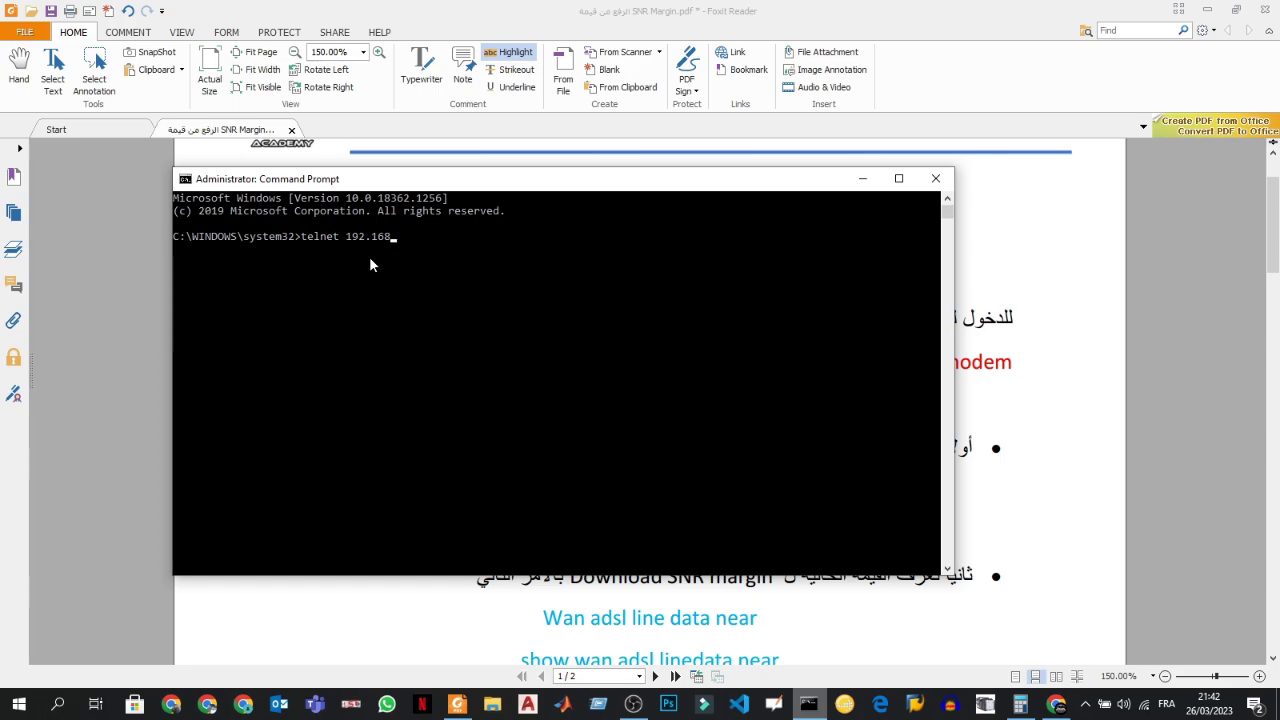
{"action": "type", "text": ".1.1"}
{"action": "key", "text": "Return"}
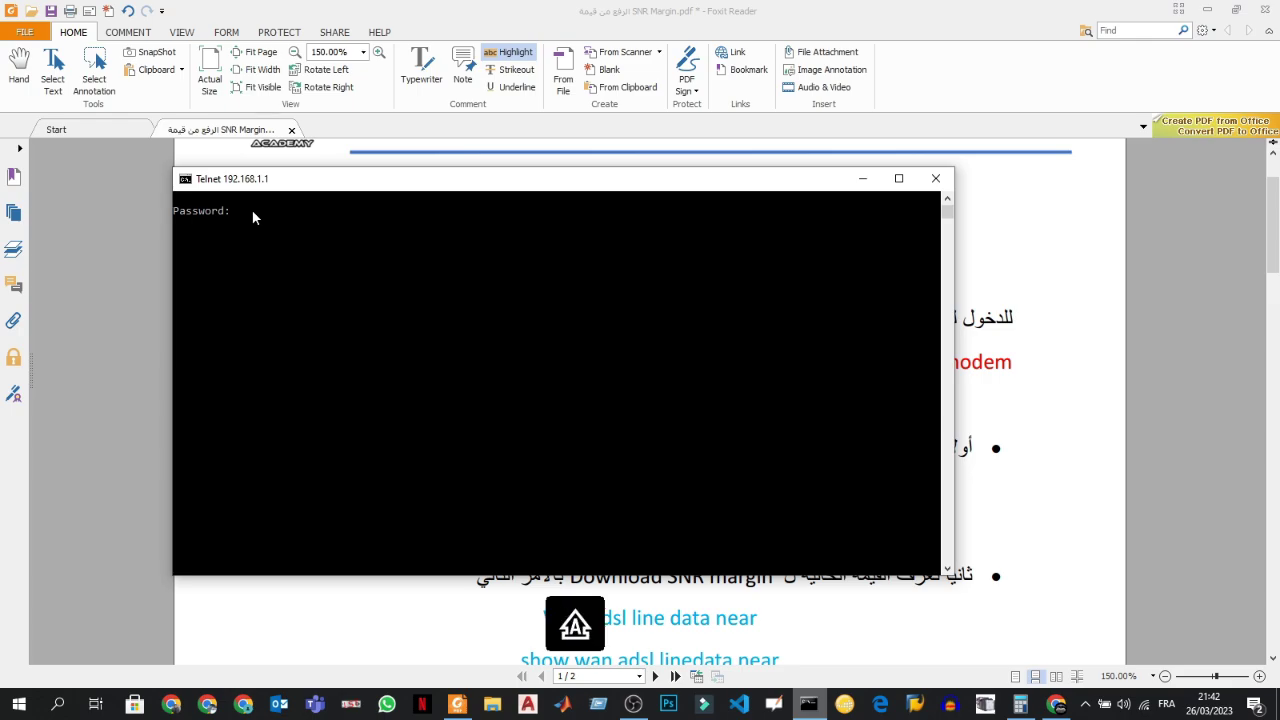
{"action": "type", "text": "********"}
{"action": "key", "text": "Return"}
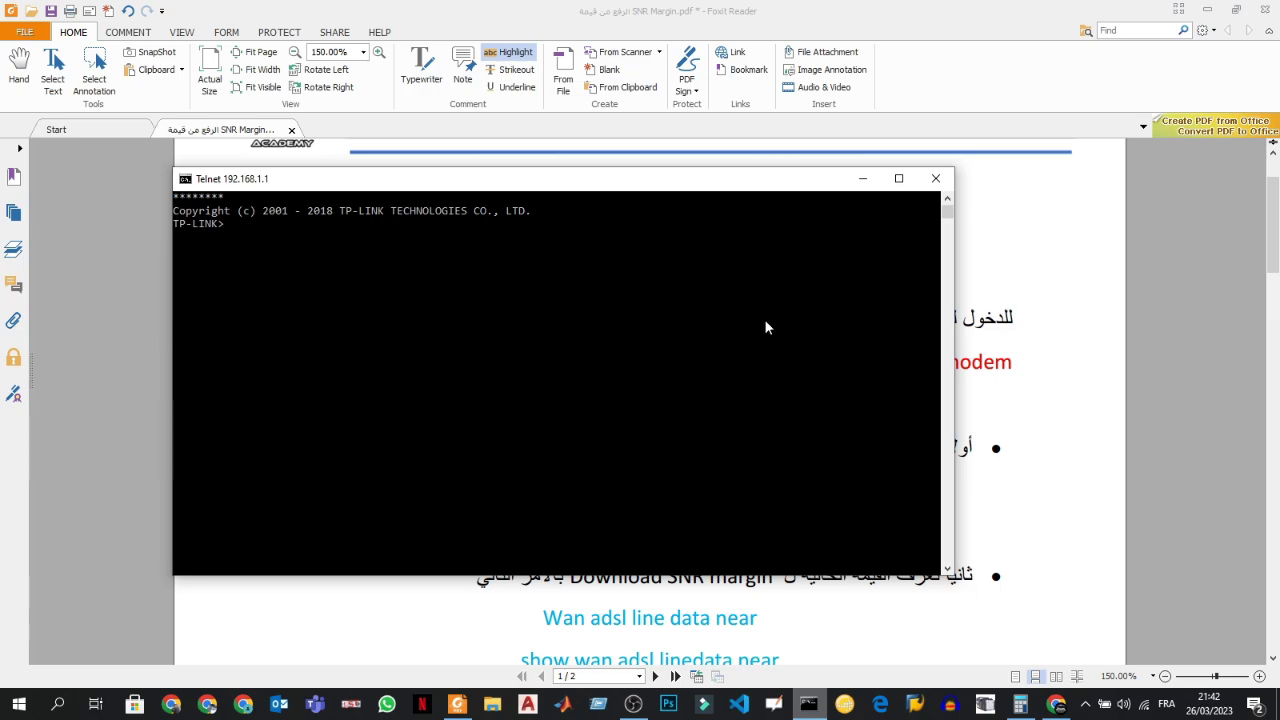
- Return to the PDF guide and highlight "Default SNR offset" in the first instruction
{"action": "left_click", "coordinate": [1040, 368]}
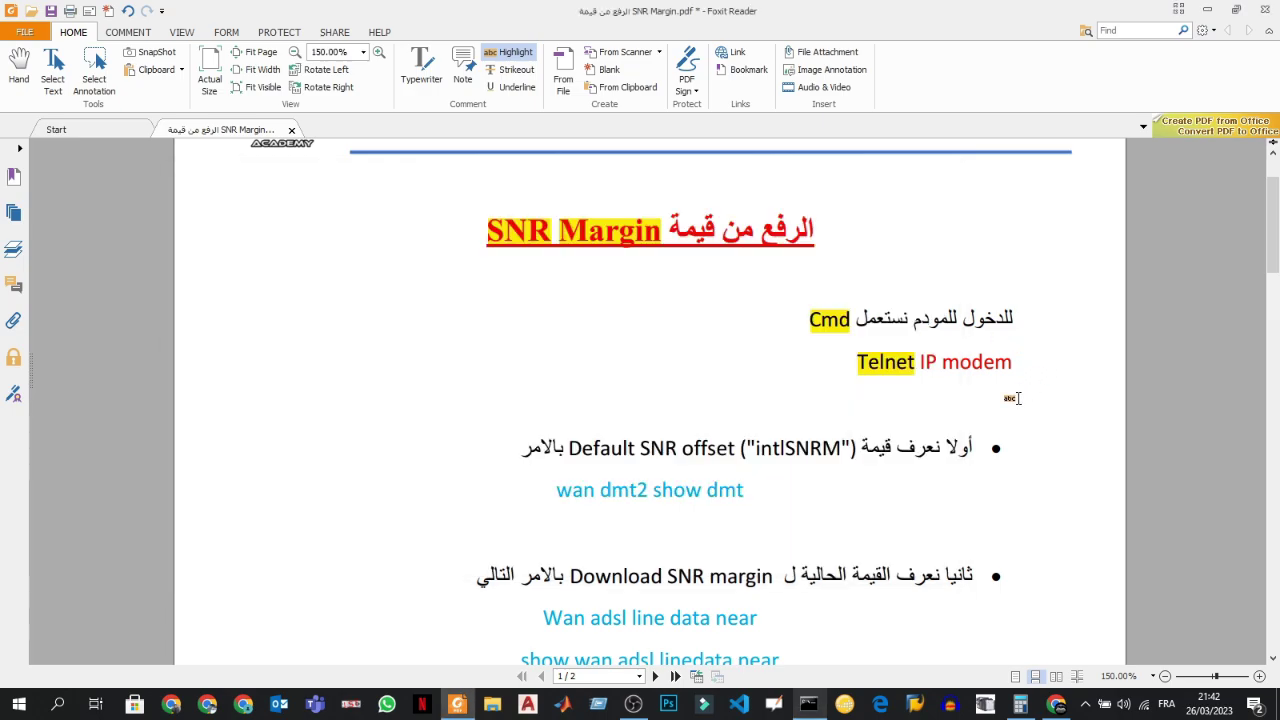
{"action": "scroll", "coordinate": [875, 443], "scroll_direction": "down", "scroll_amount": 3}
{"action": "scroll", "coordinate": [875, 443], "scroll_direction": "down", "scroll_amount": 1}
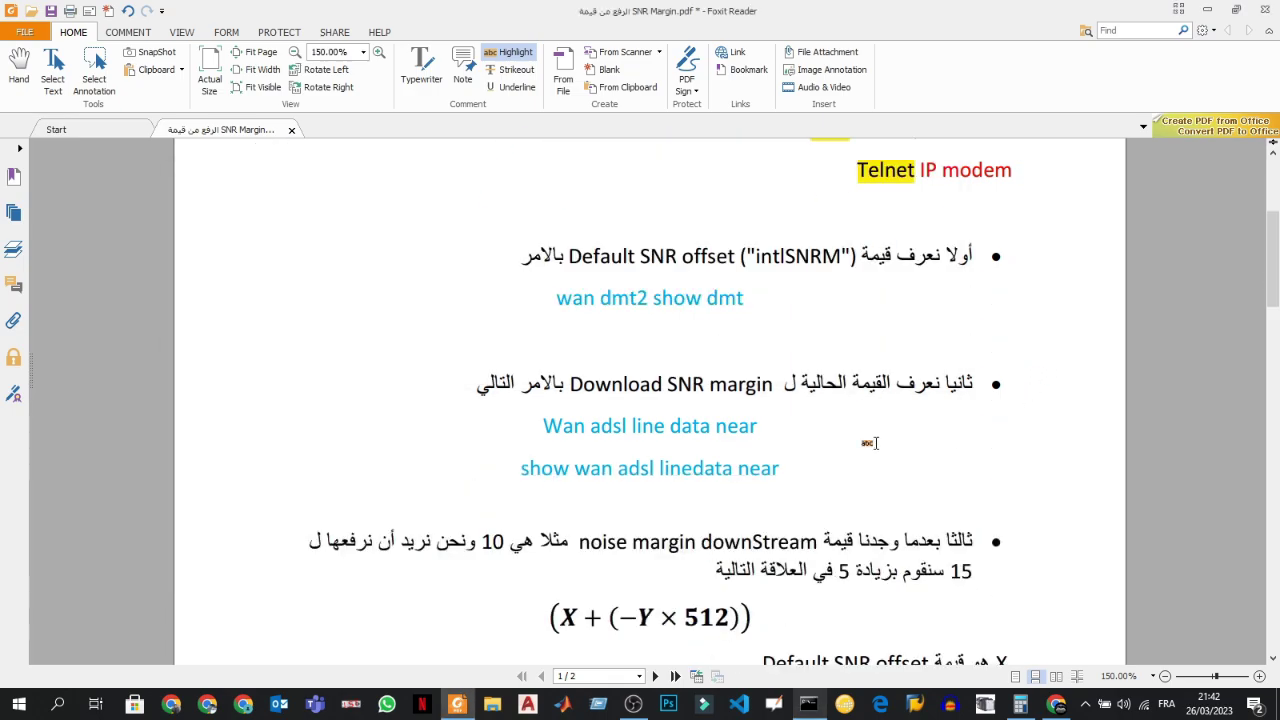
{"action": "key", "text": "Escape"}
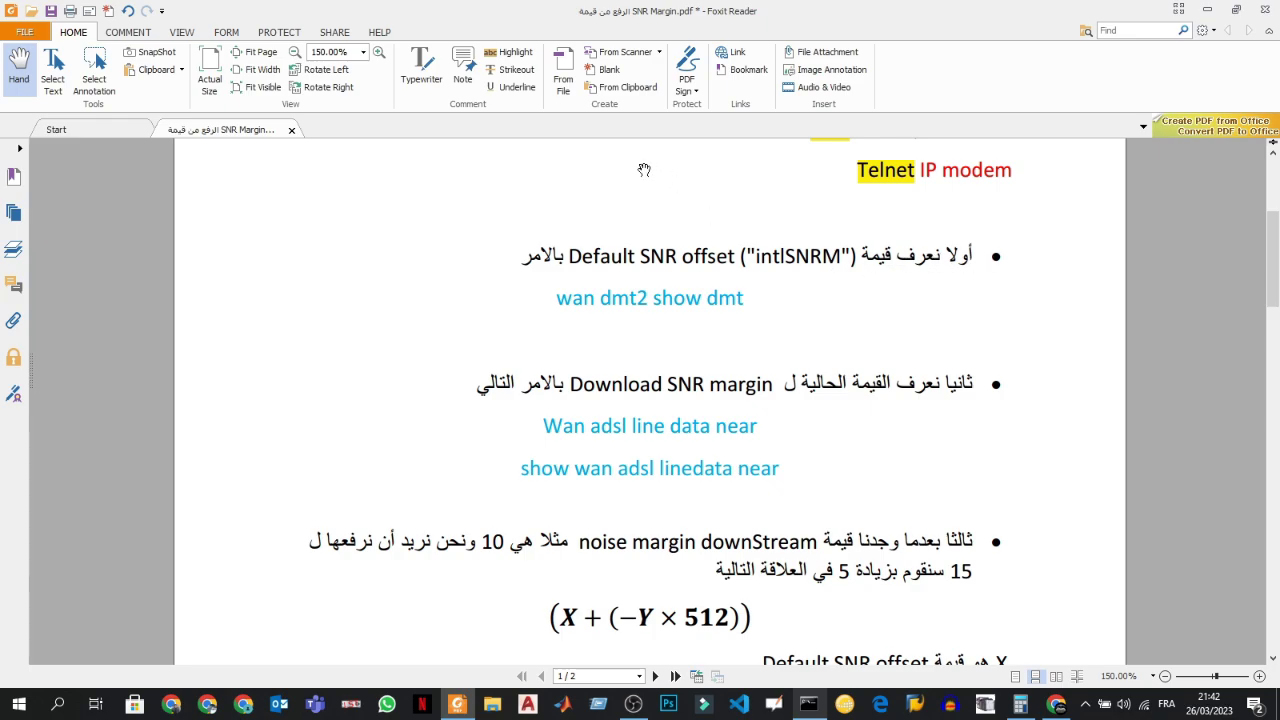
{"action": "left_click", "coordinate": [508, 52]}
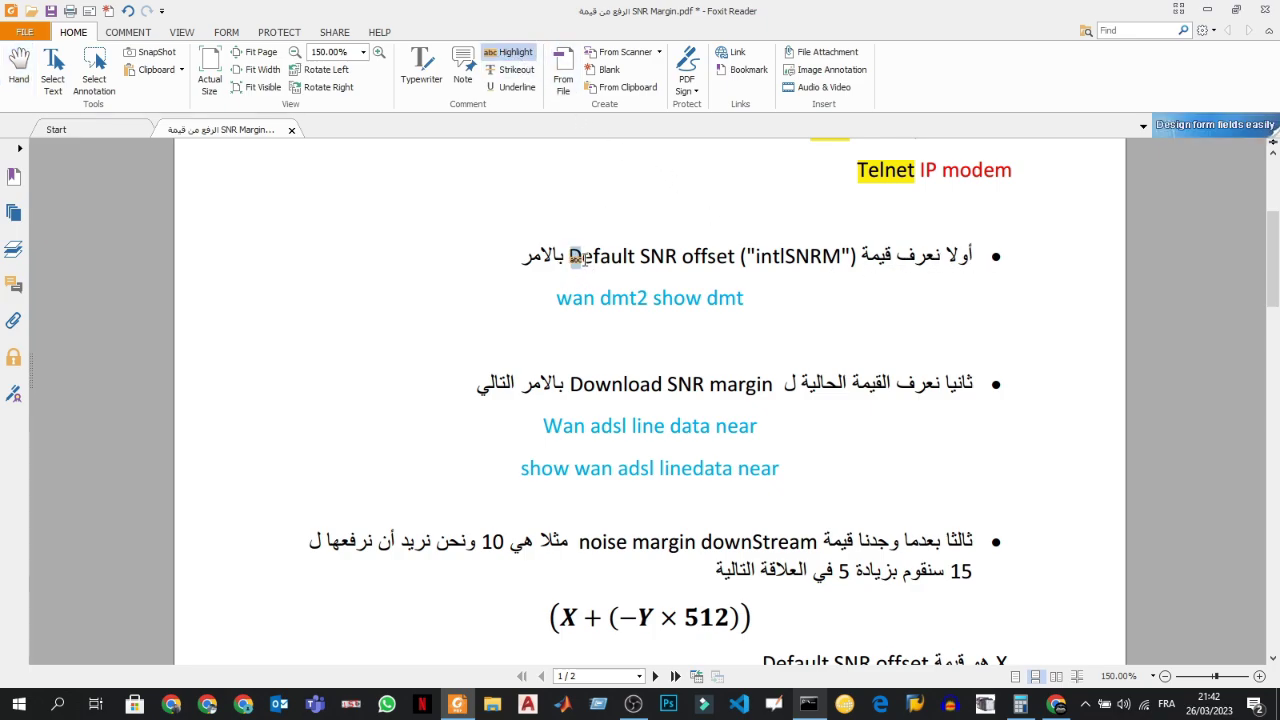
{"action": "left_click_drag", "start_coordinate": [666, 257], "coordinate": [593, 258]}
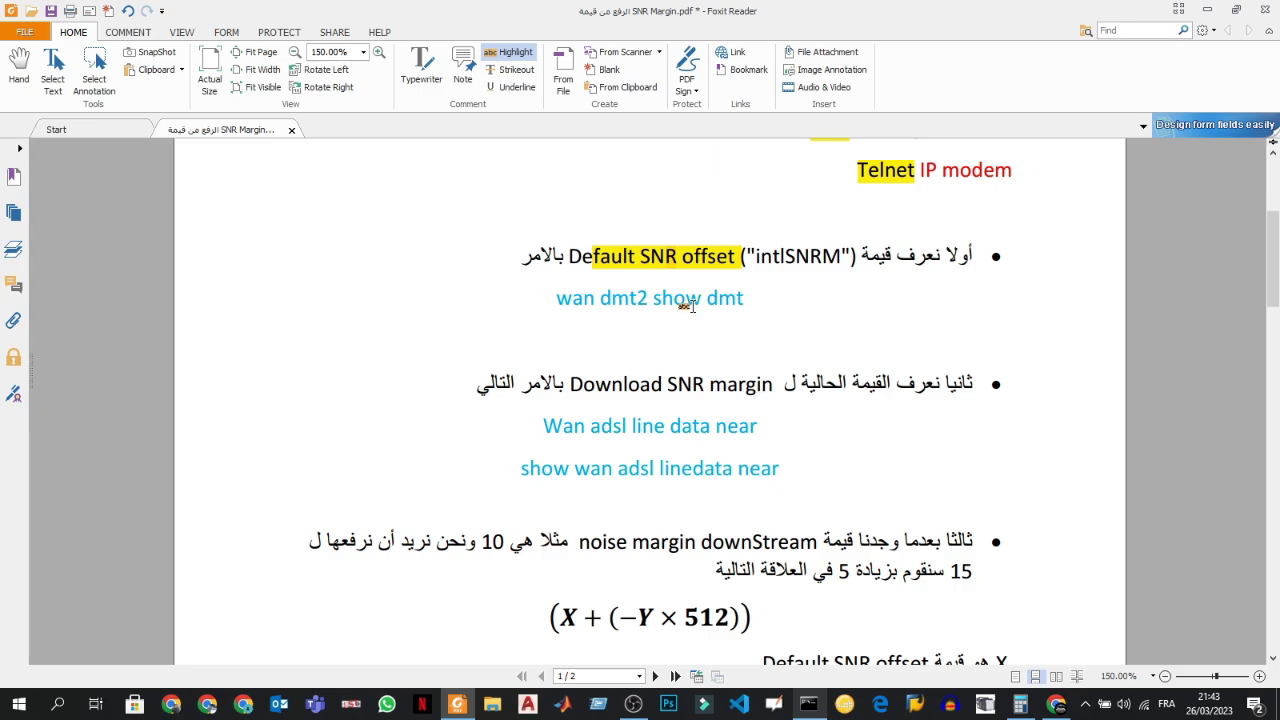
{"action": "key", "text": "Escape"}
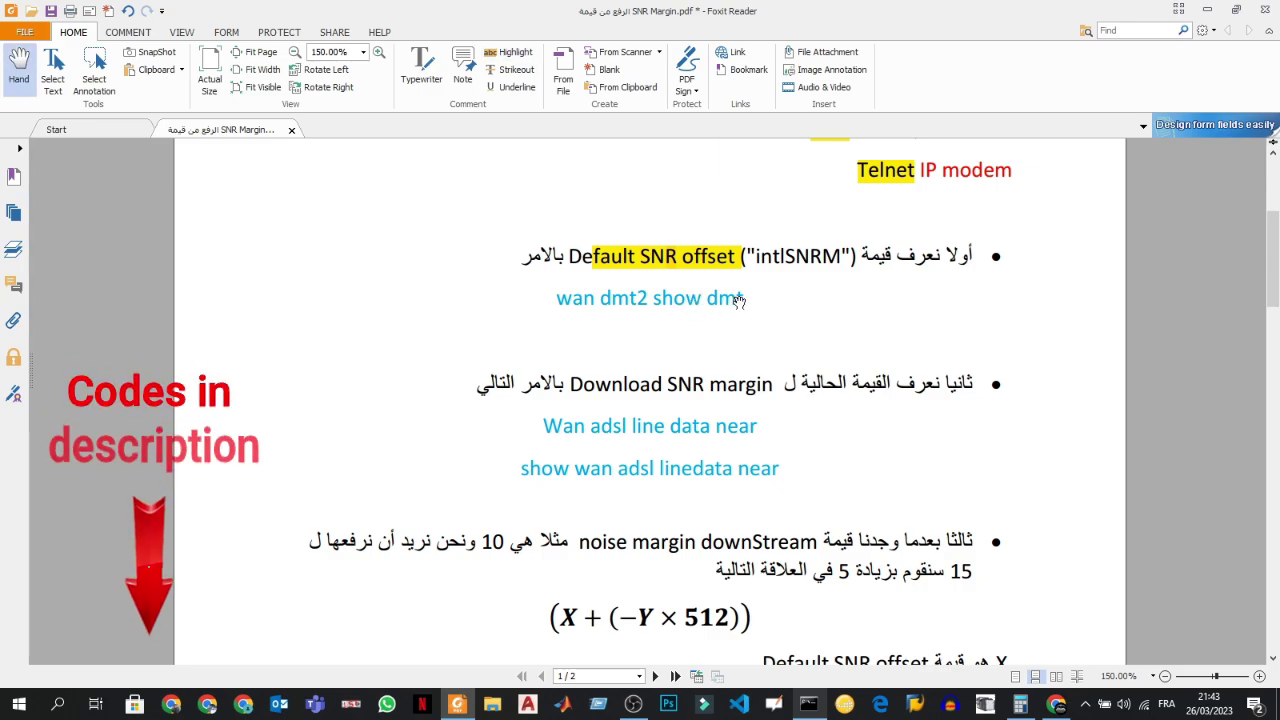
- Copy the command "wan dmt2 show dmt" from the PDF guide and run it in the Telnet session
{"action": "left_click_drag", "start_coordinate": [707, 299], "coordinate": [742, 300]}
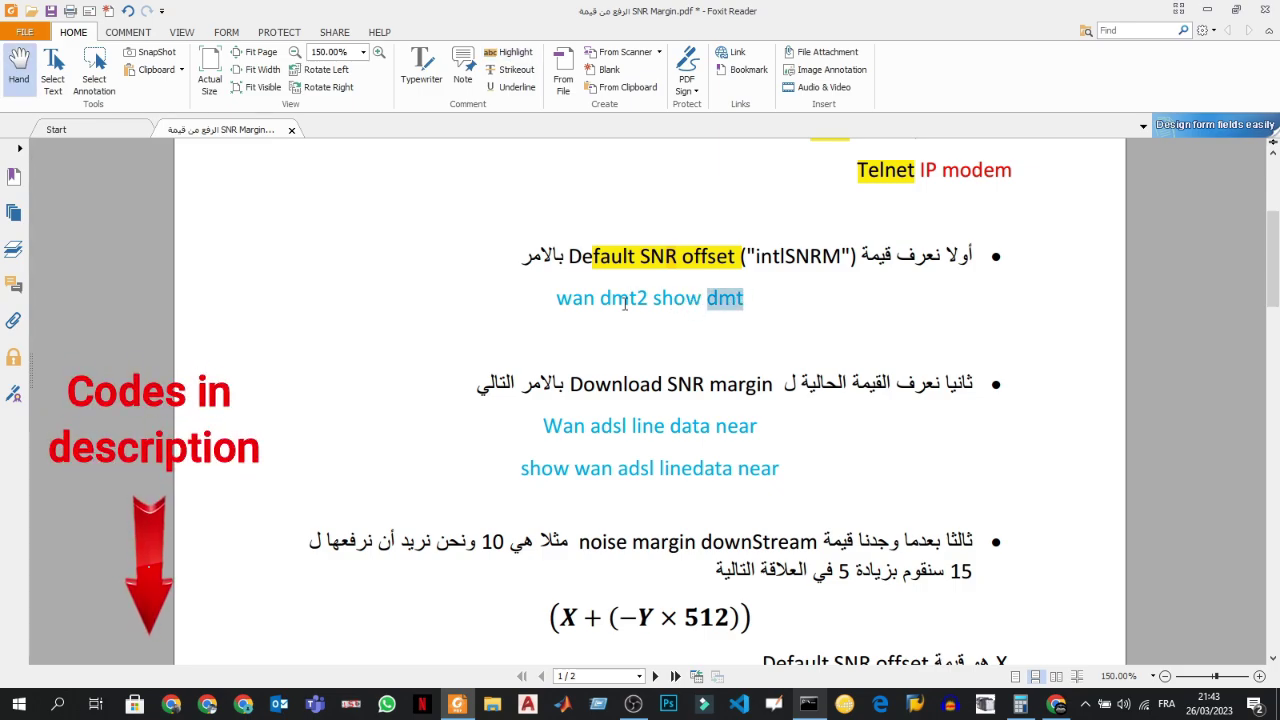
{"action": "left_click_drag", "start_coordinate": [556, 298], "coordinate": [746, 298]}
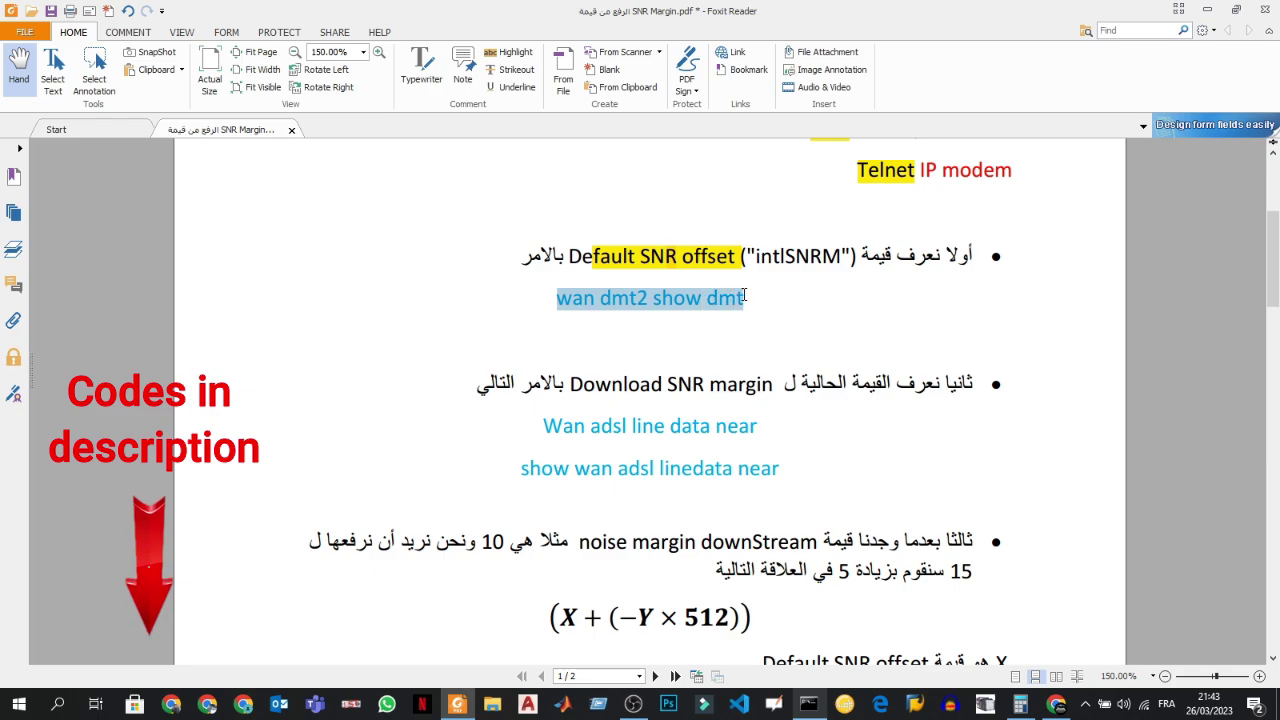
{"action": "right_click", "coordinate": [643, 300]}
{"action": "left_click", "coordinate": [677, 308]}
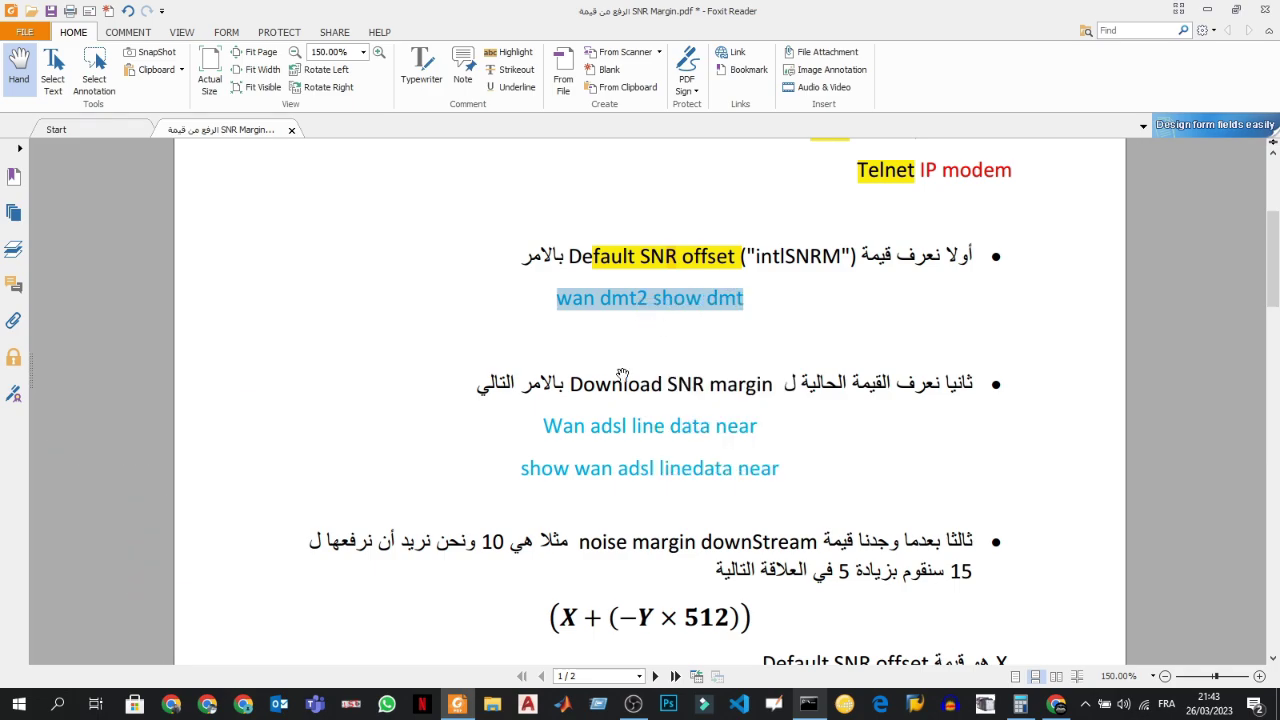
{"action": "left_click", "coordinate": [806, 706]}
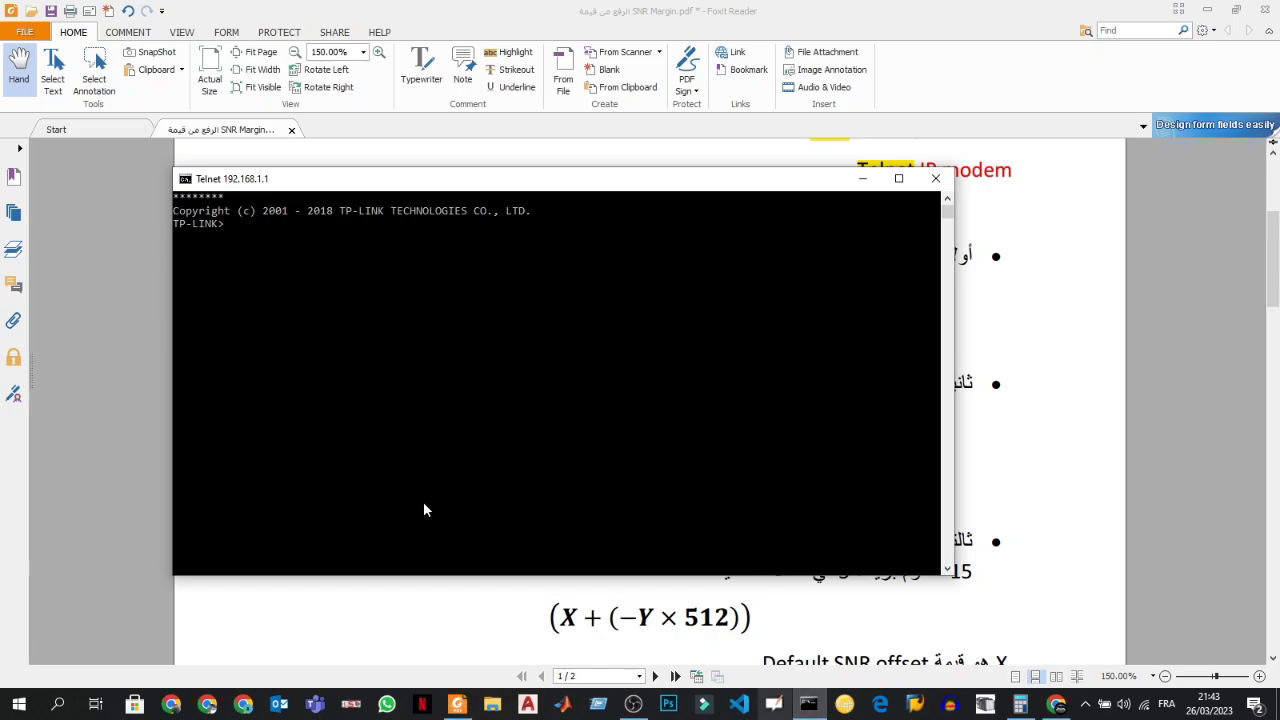
{"action": "key", "text": "ctrl+v"}
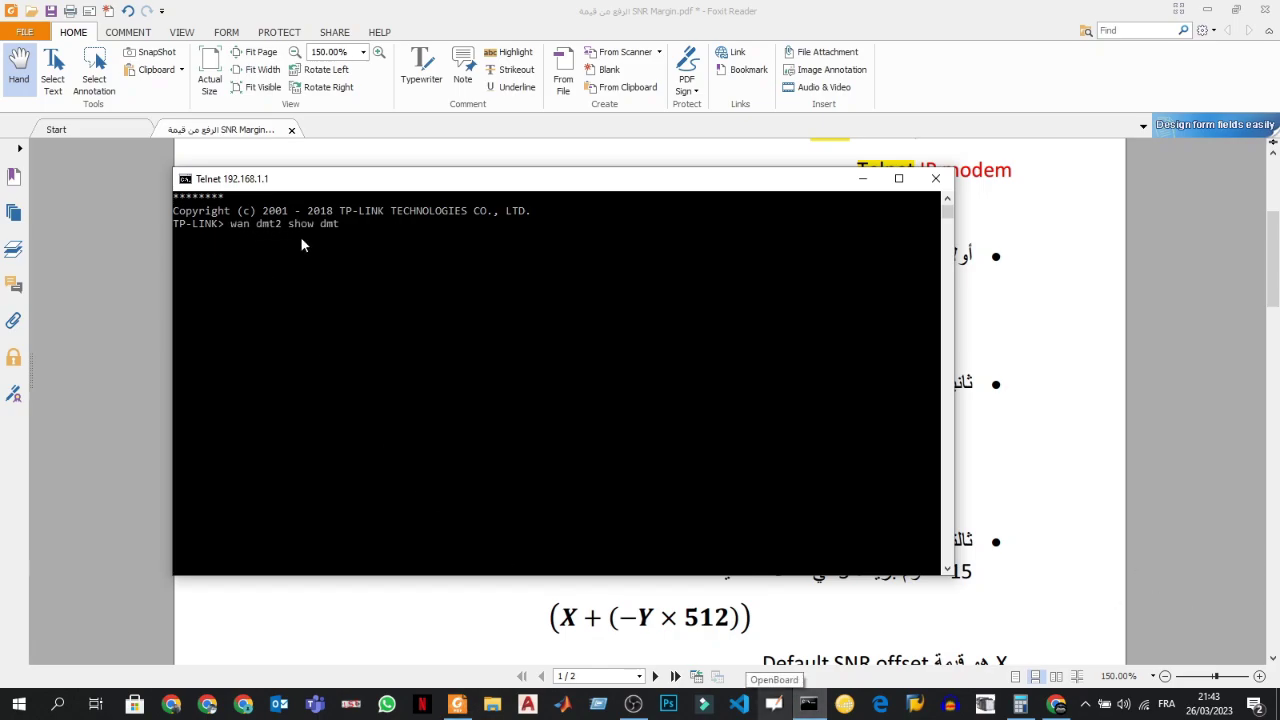
{"action": "key", "text": "Return"}
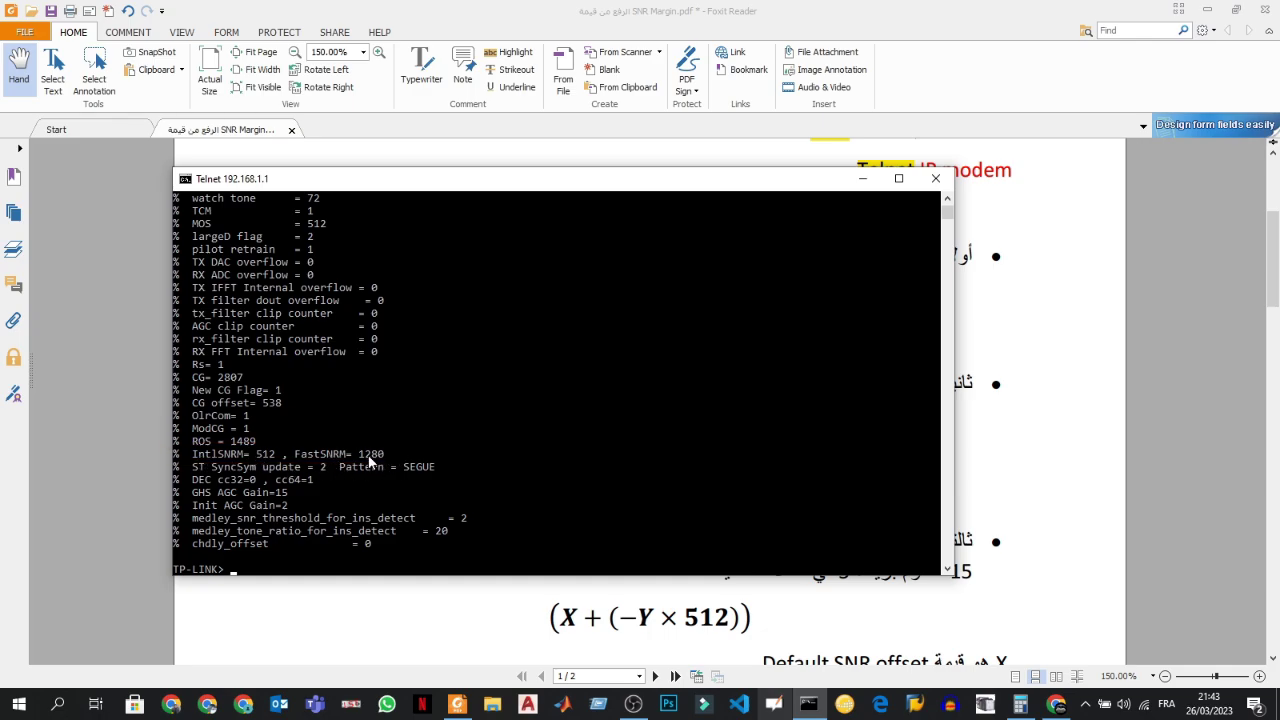
- Add a Typewriter note with the IntlSNRM value 512 and the FastSNRM value 1280 on separate lines beside the "wan dmt2 show dmt" command in the PDF
{"action": "left_click", "coordinate": [1069, 426]}
{"action": "scroll", "coordinate": [586, 354], "scroll_direction": "down", "scroll_amount": 2}
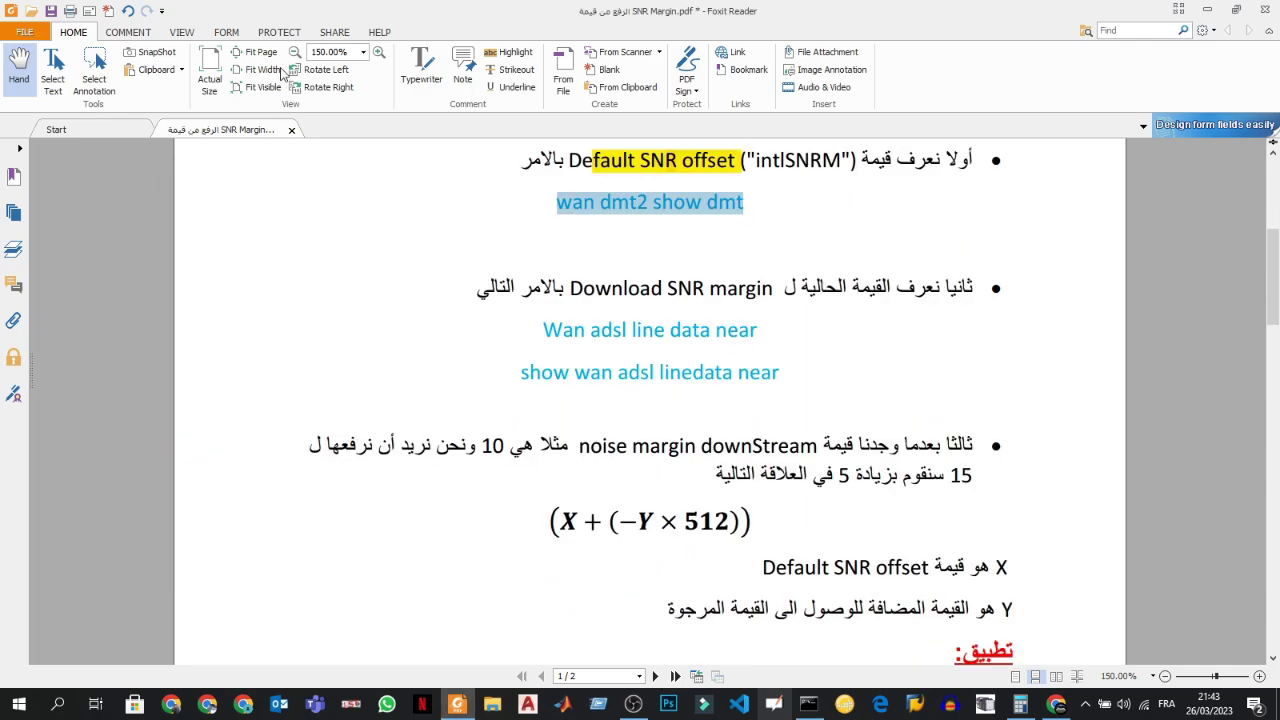
{"action": "left_click", "coordinate": [421, 68]}
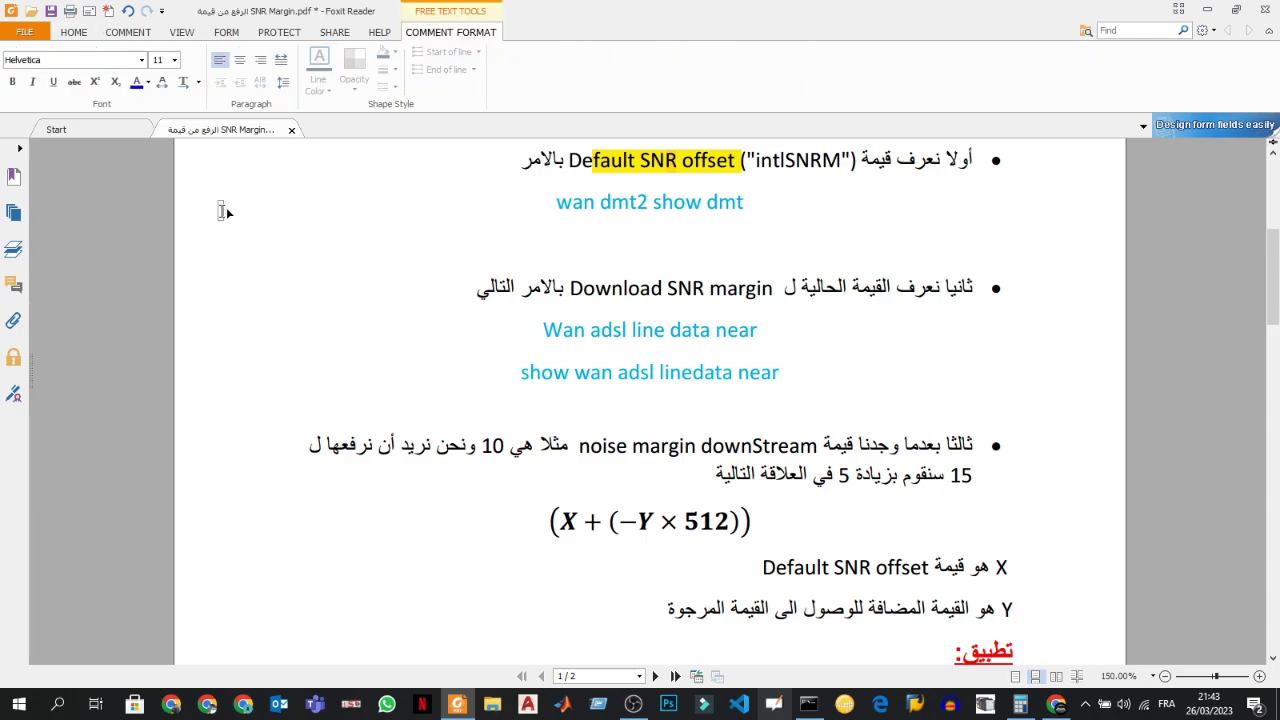
{"action": "type", "text": "512"}
{"action": "key", "text": "Return"}
{"action": "key", "text": "alt+Tab"}
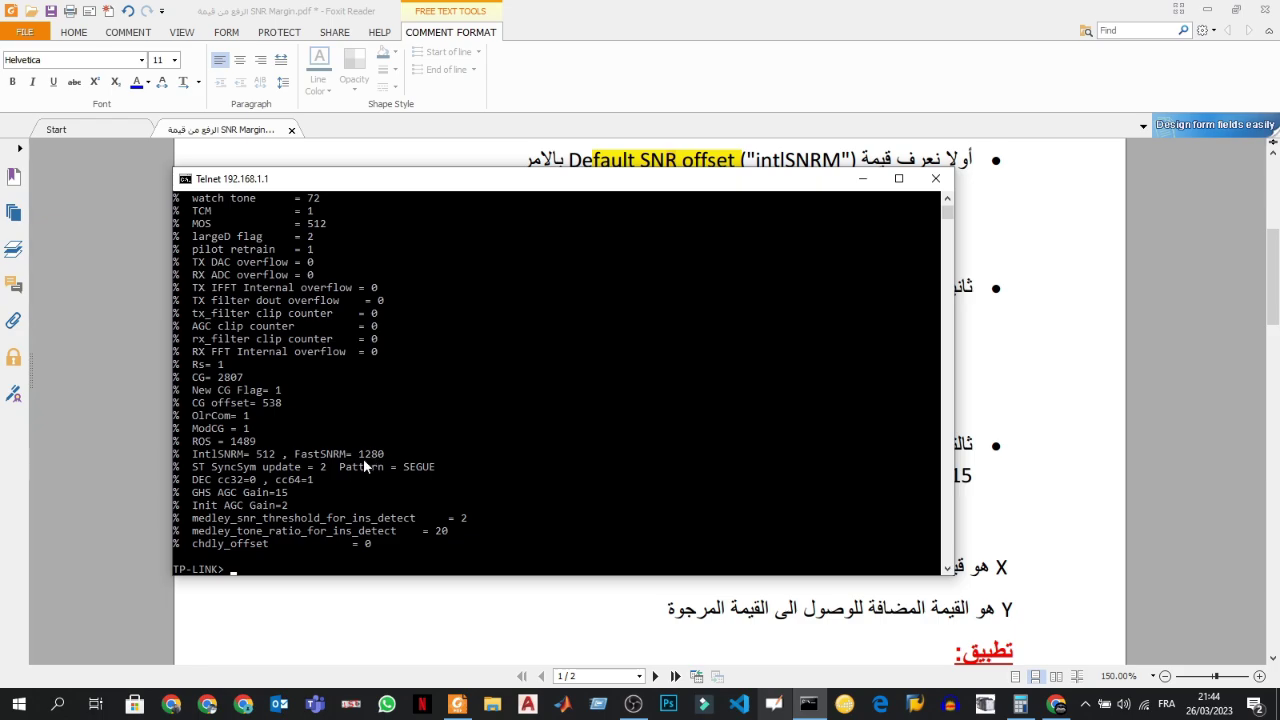
{"action": "left_click", "coordinate": [157, 429]}
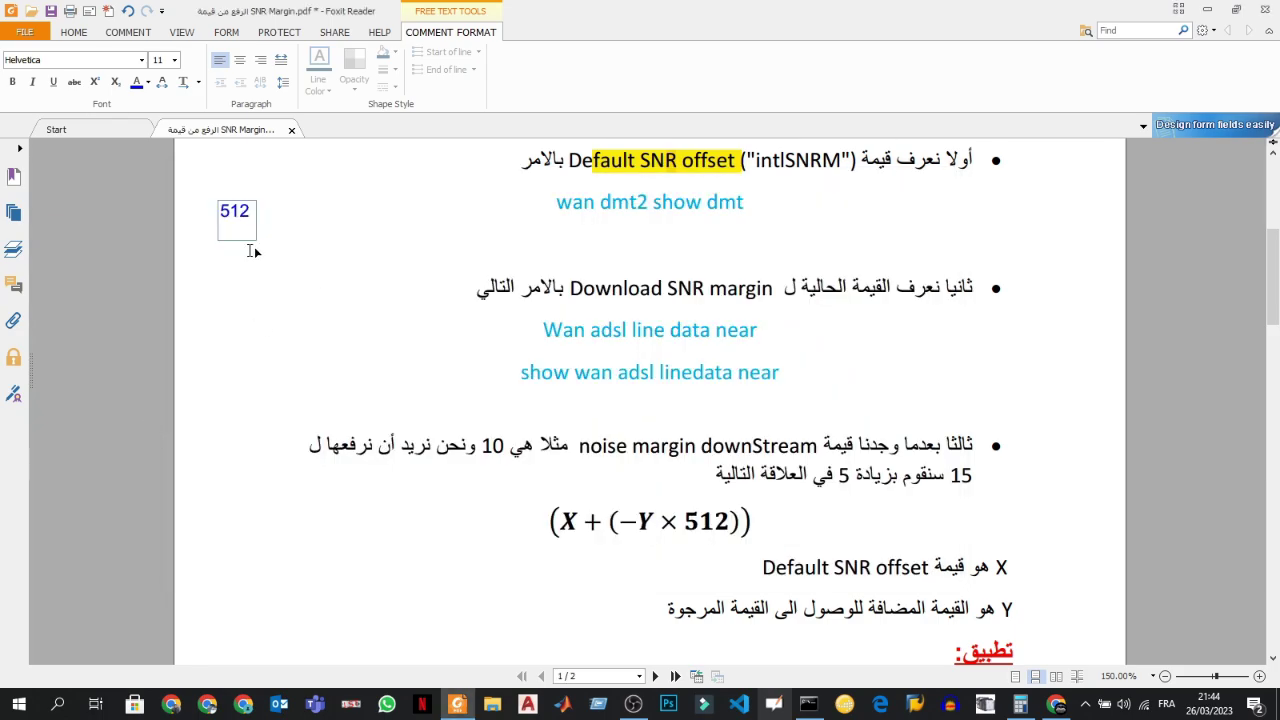
{"action": "type", "text": "1280"}
{"action": "left_click", "coordinate": [245, 245]}
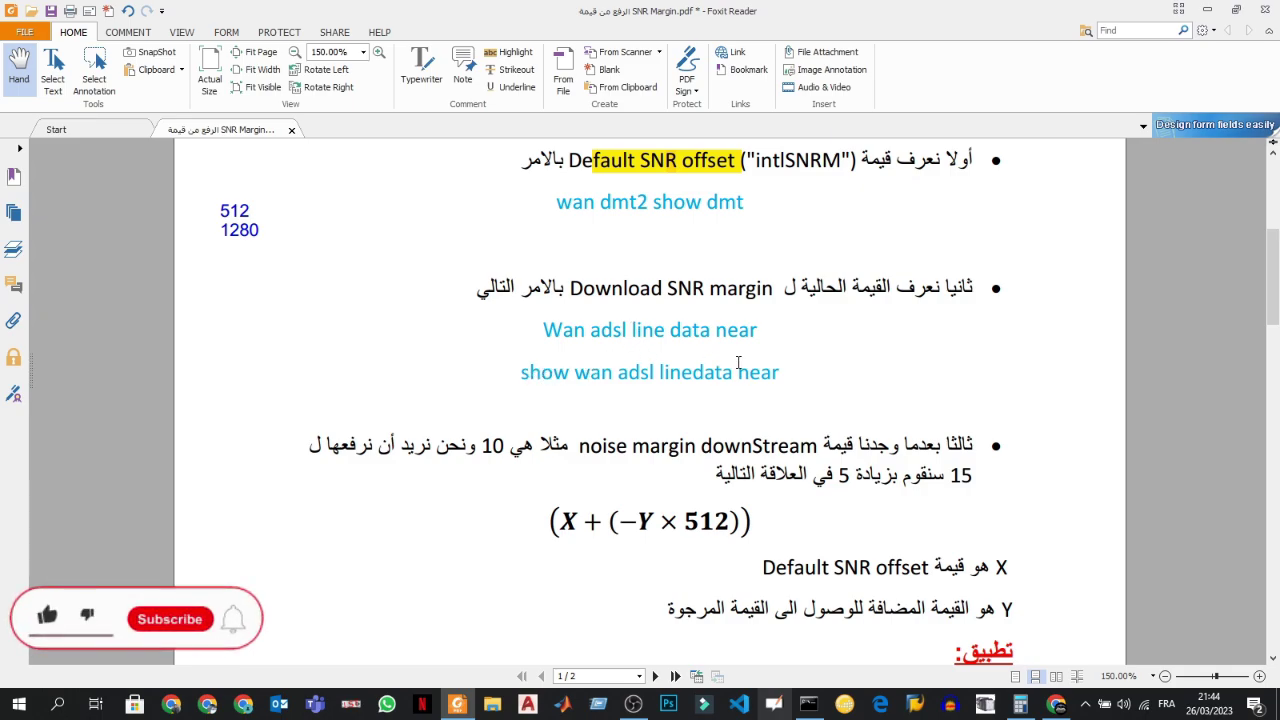
- Copy the command "show wan adsl linedata near" from the PDF guide and run it in the Telnet session
{"action": "left_click_drag", "start_coordinate": [780, 373], "coordinate": [522, 375]}
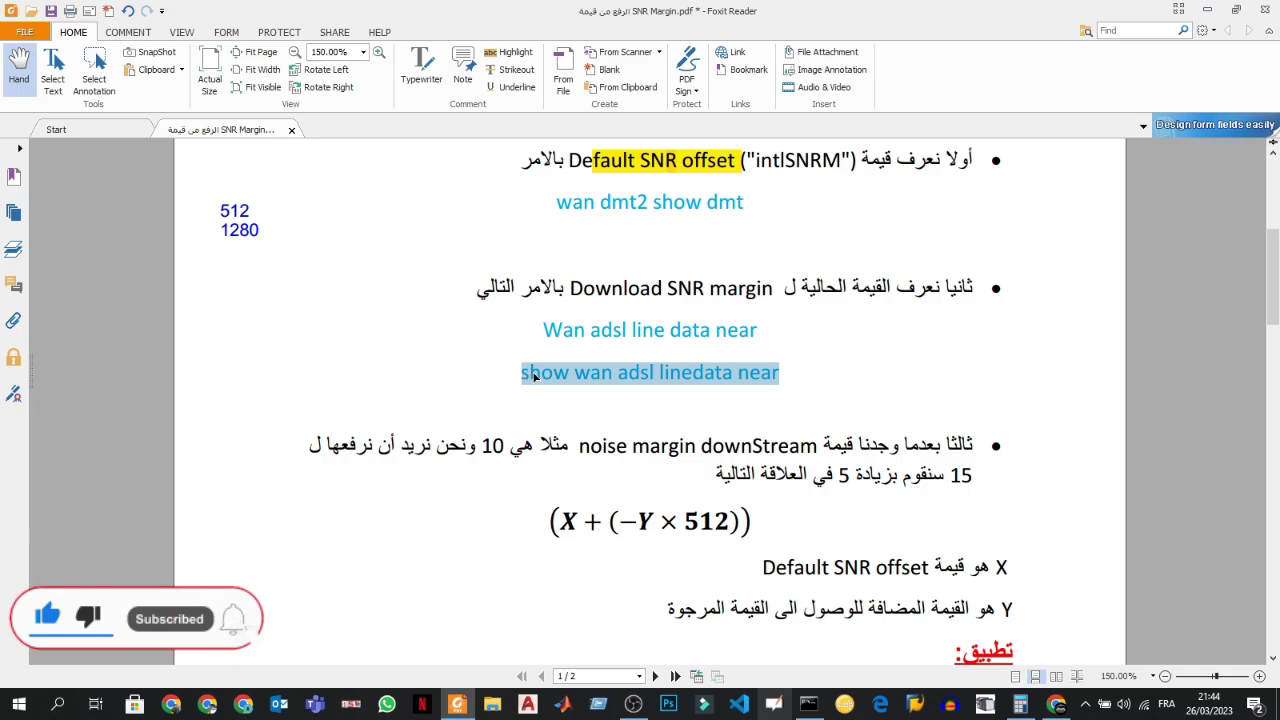
{"action": "right_click", "coordinate": [535, 378]}
{"action": "left_click", "coordinate": [566, 384]}
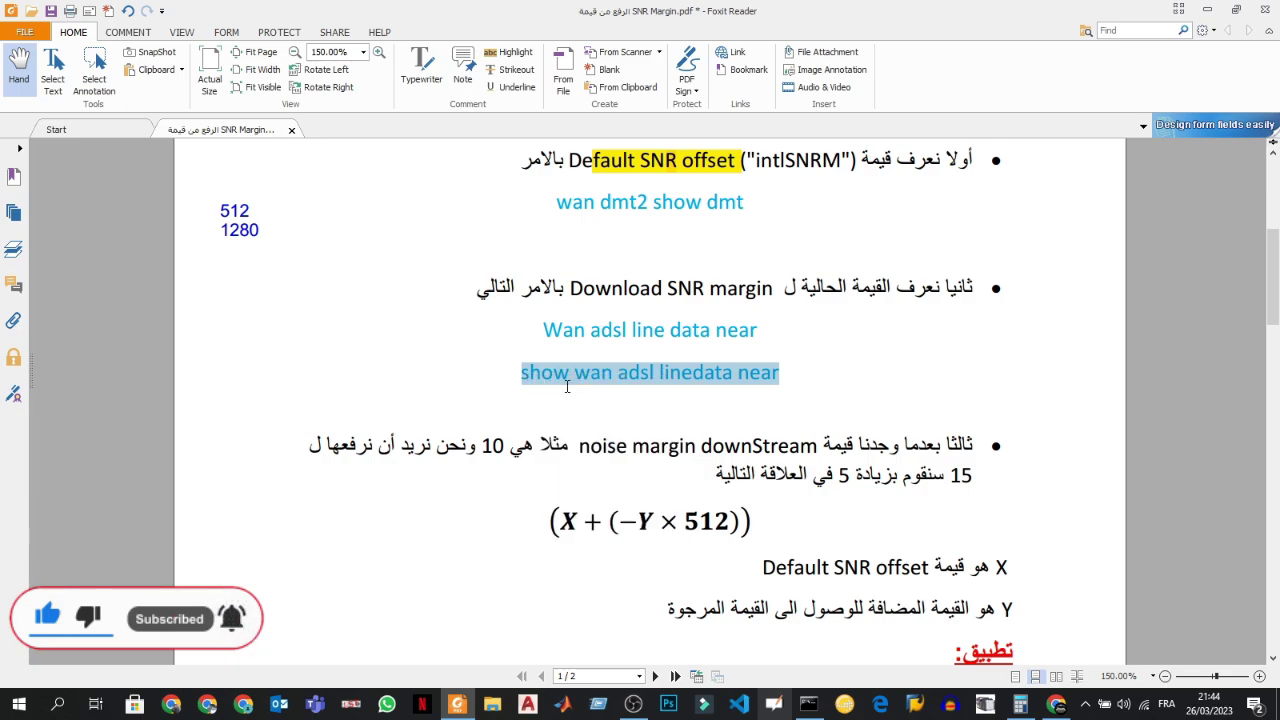
{"action": "left_click", "coordinate": [808, 704]}
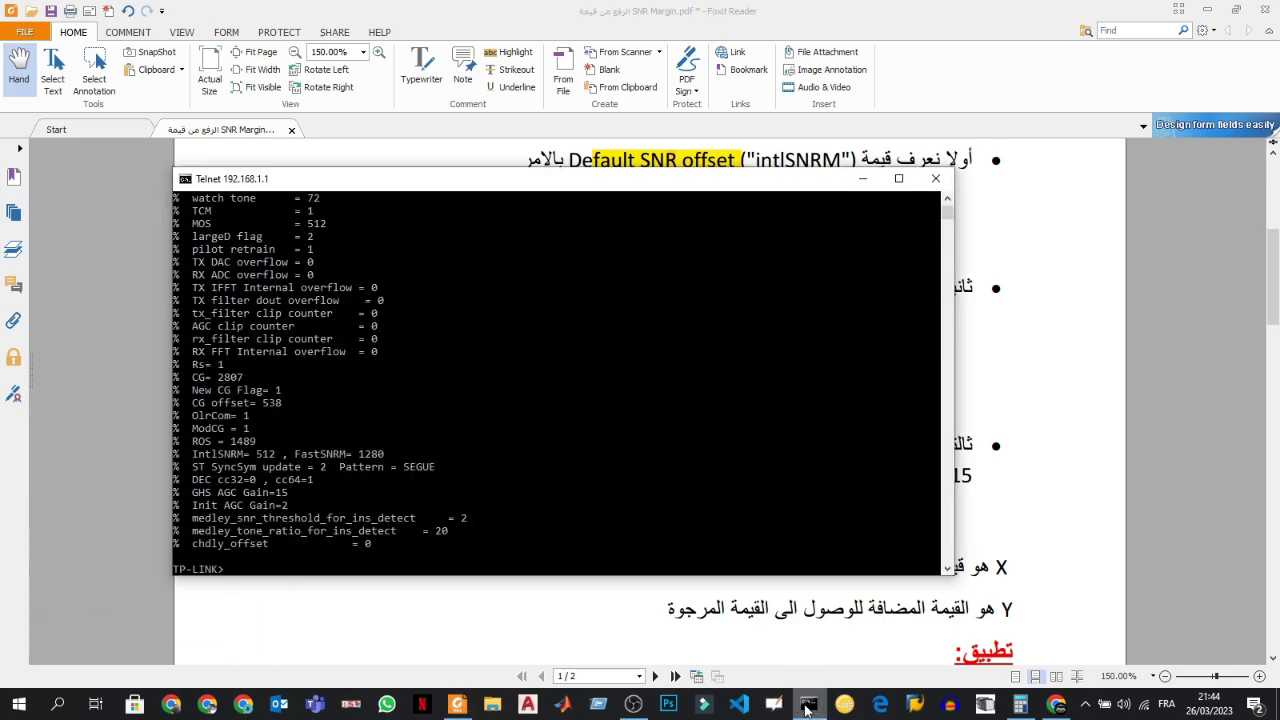
{"action": "right_click", "coordinate": [255, 572]}
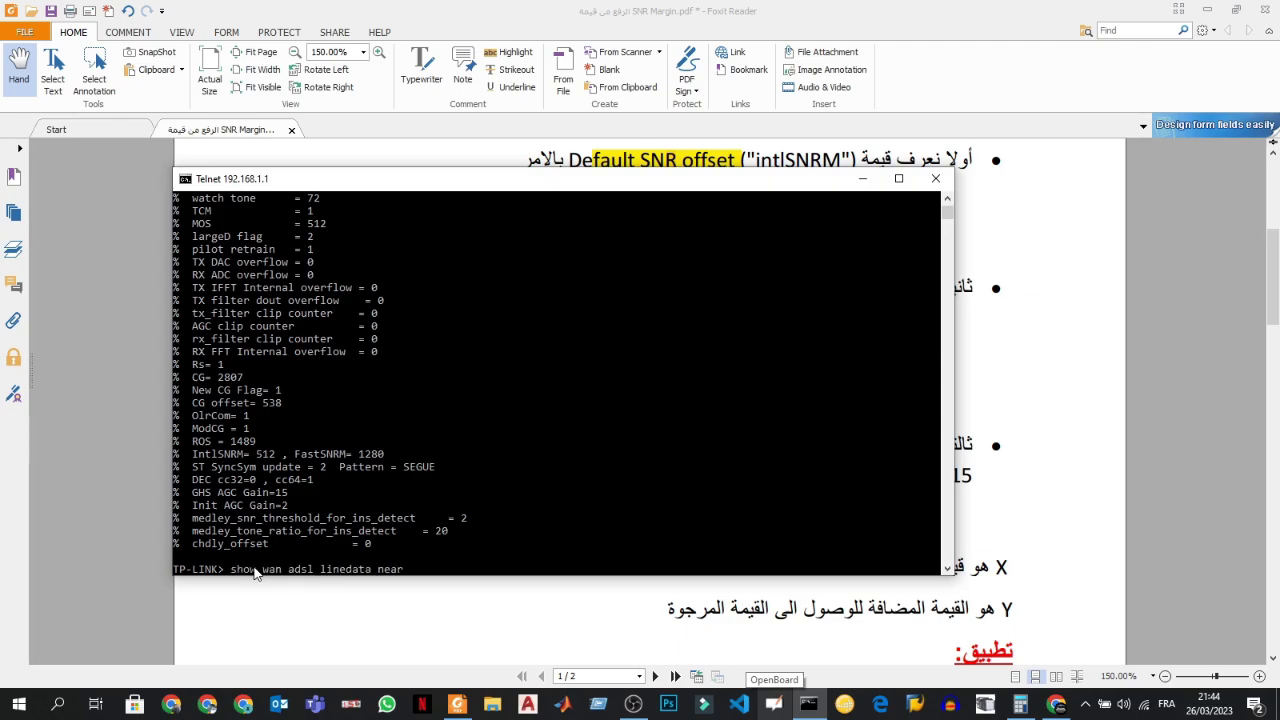
{"action": "key", "text": "Return"}
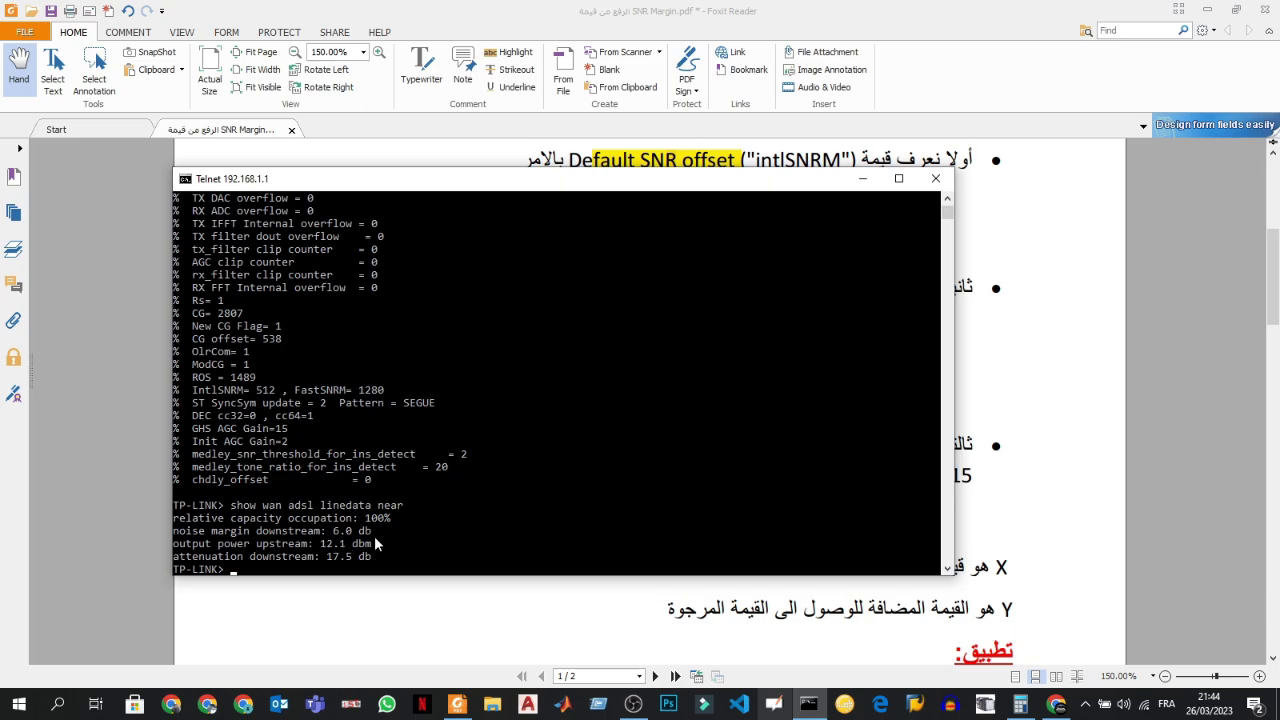
- Check the downstream noise margin in the Telnet output and read the SNR offset formula in the PDF guide
{"action": "left_click_drag", "start_coordinate": [374, 542], "coordinate": [164, 520]}
{"action": "left_click", "coordinate": [983, 266]}
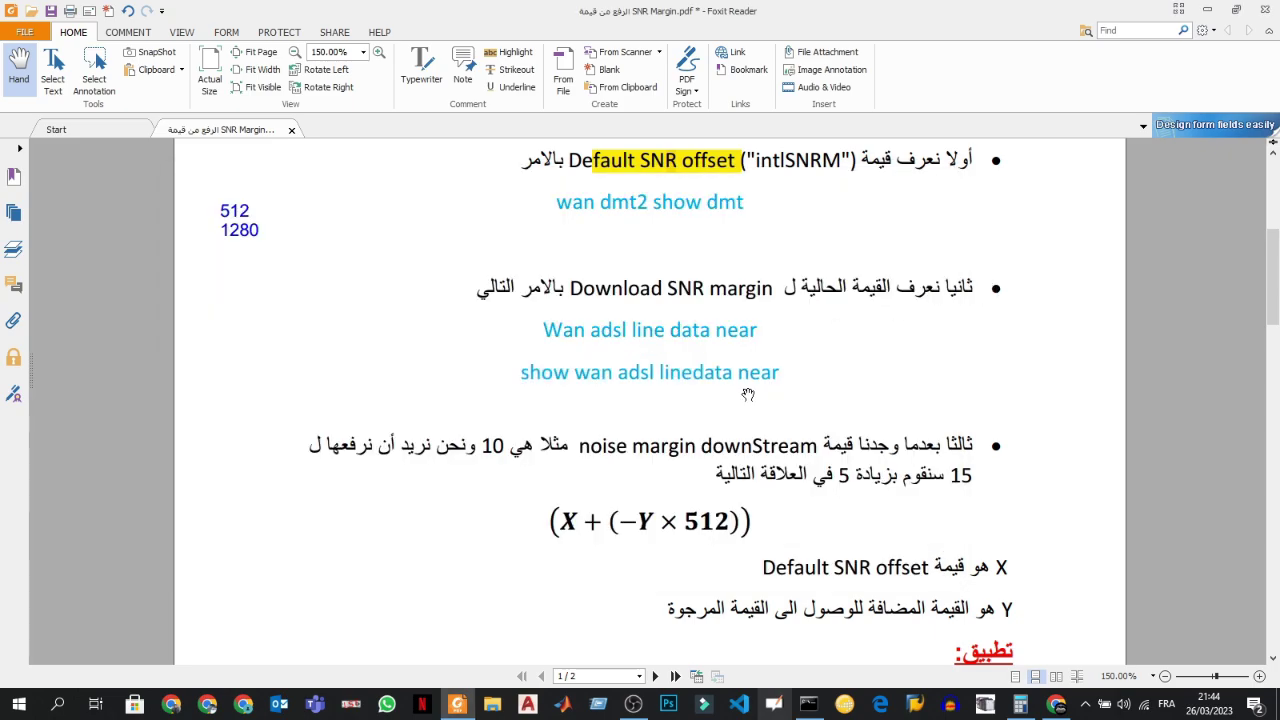
{"action": "scroll", "coordinate": [747, 393], "scroll_direction": "down", "scroll_amount": 3}
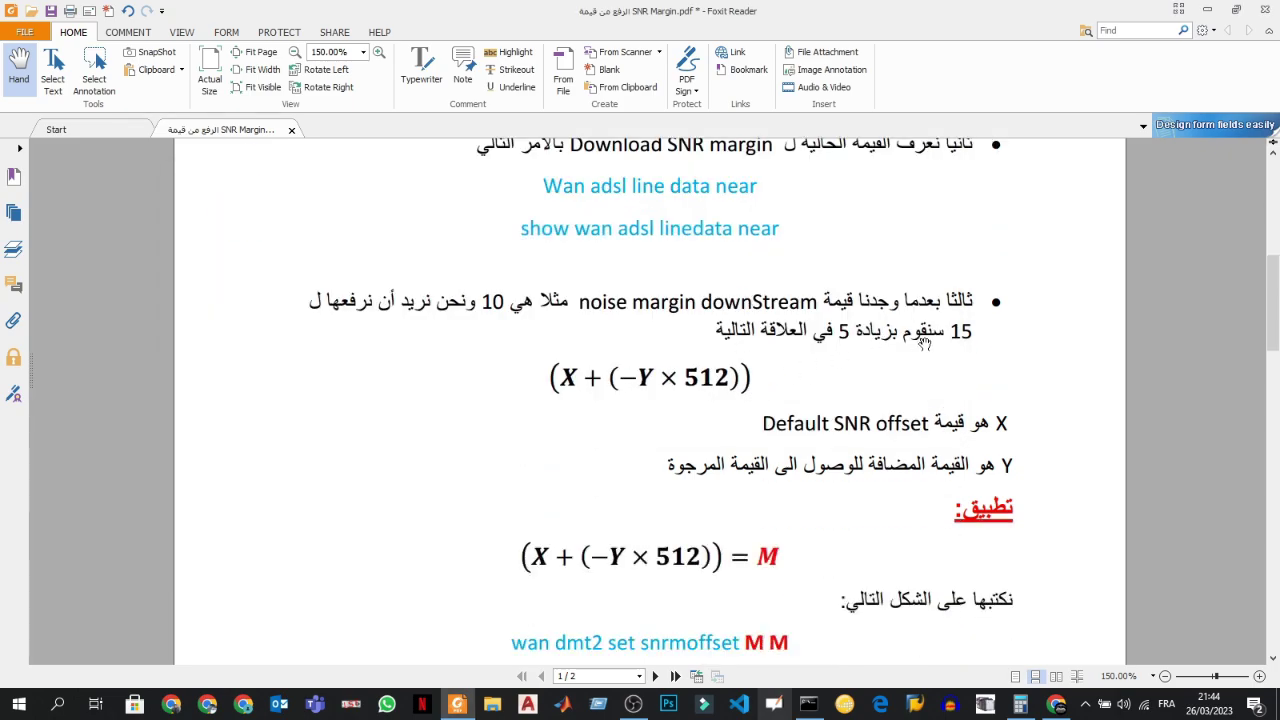
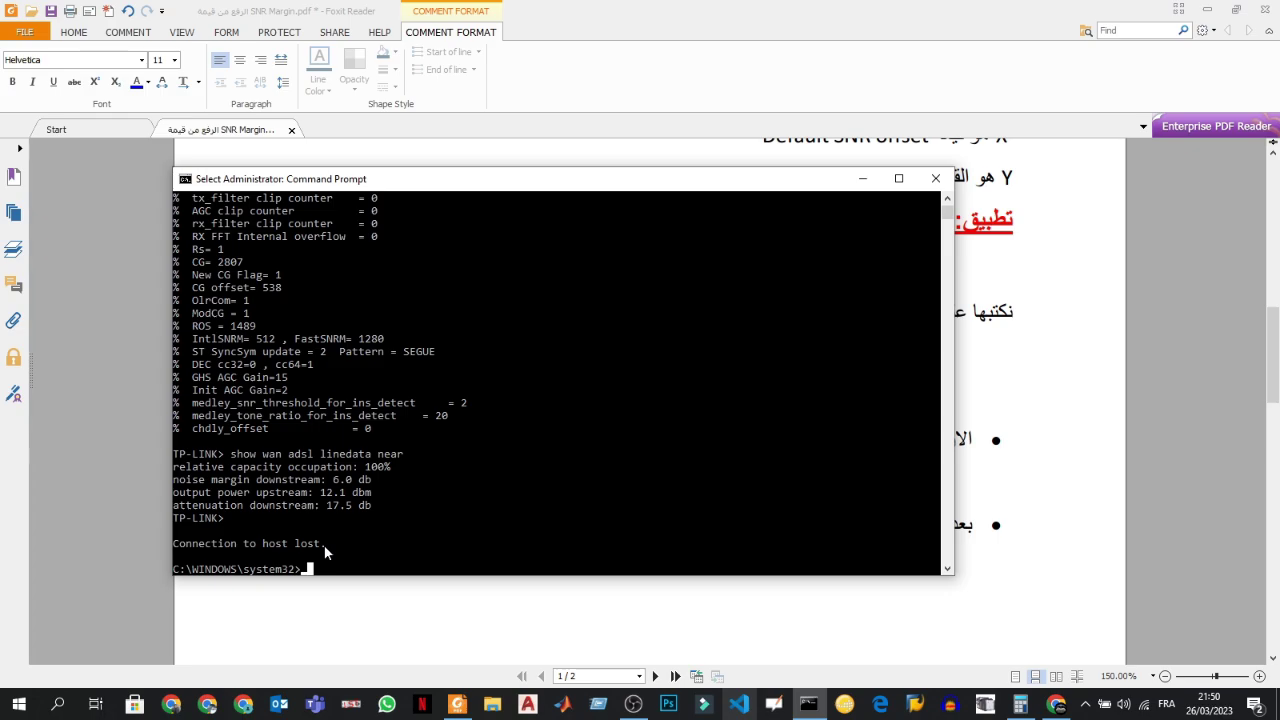
- Reconnect to the modem with telnet 192.168.1.1 and log in with the modem password
{"action": "type", "text": "telnet 1"}
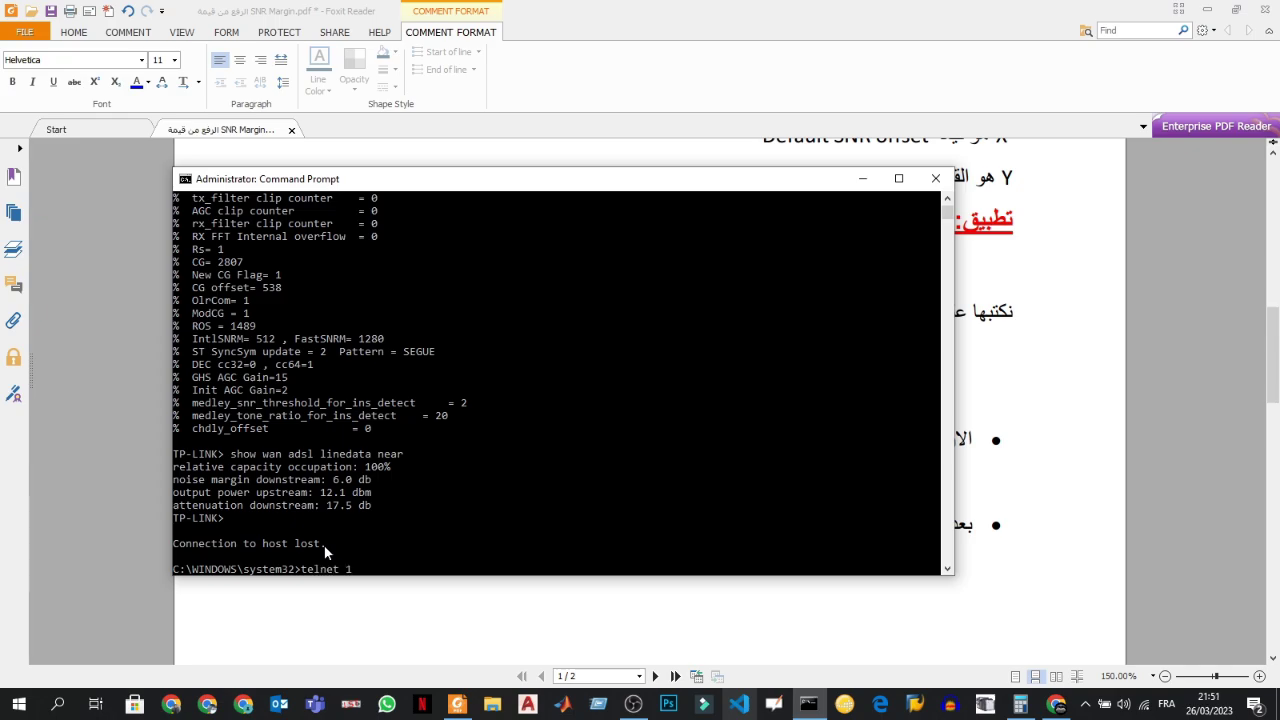
{"action": "type", "text": "92.168.1.1"}
{"action": "key", "text": "Return"}
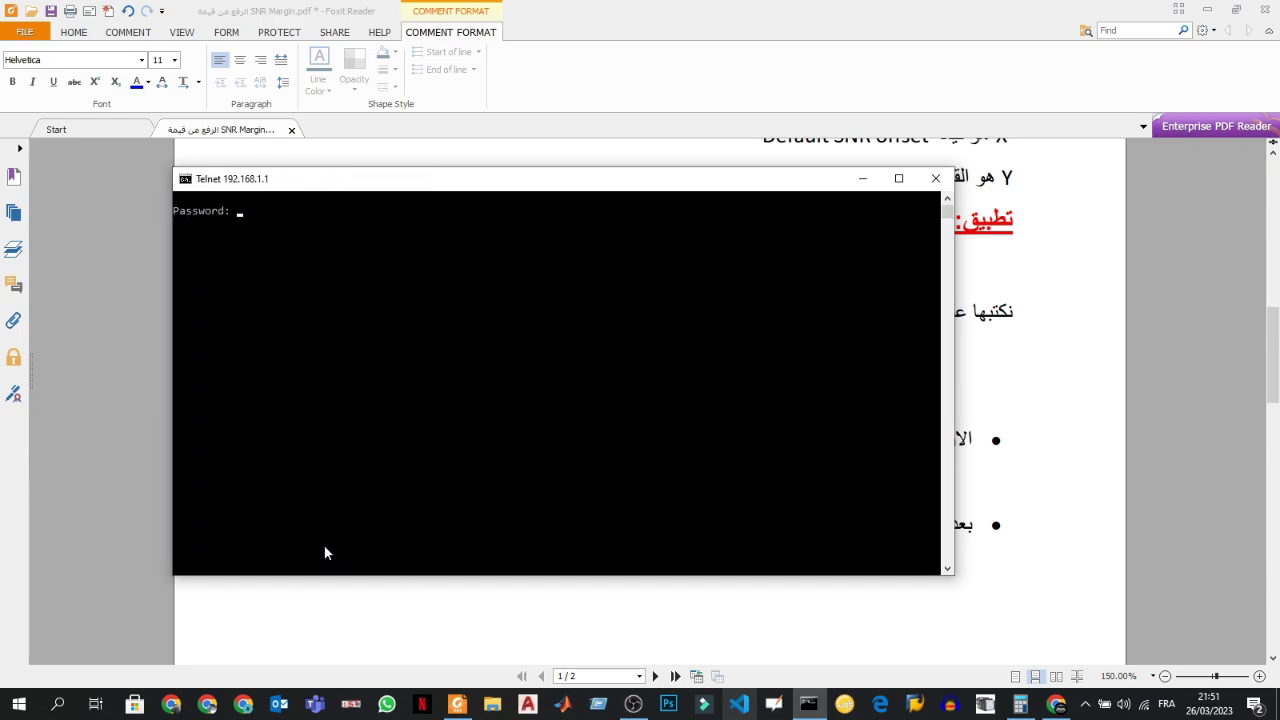
{"action": "key", "text": "Caps_Lock"}
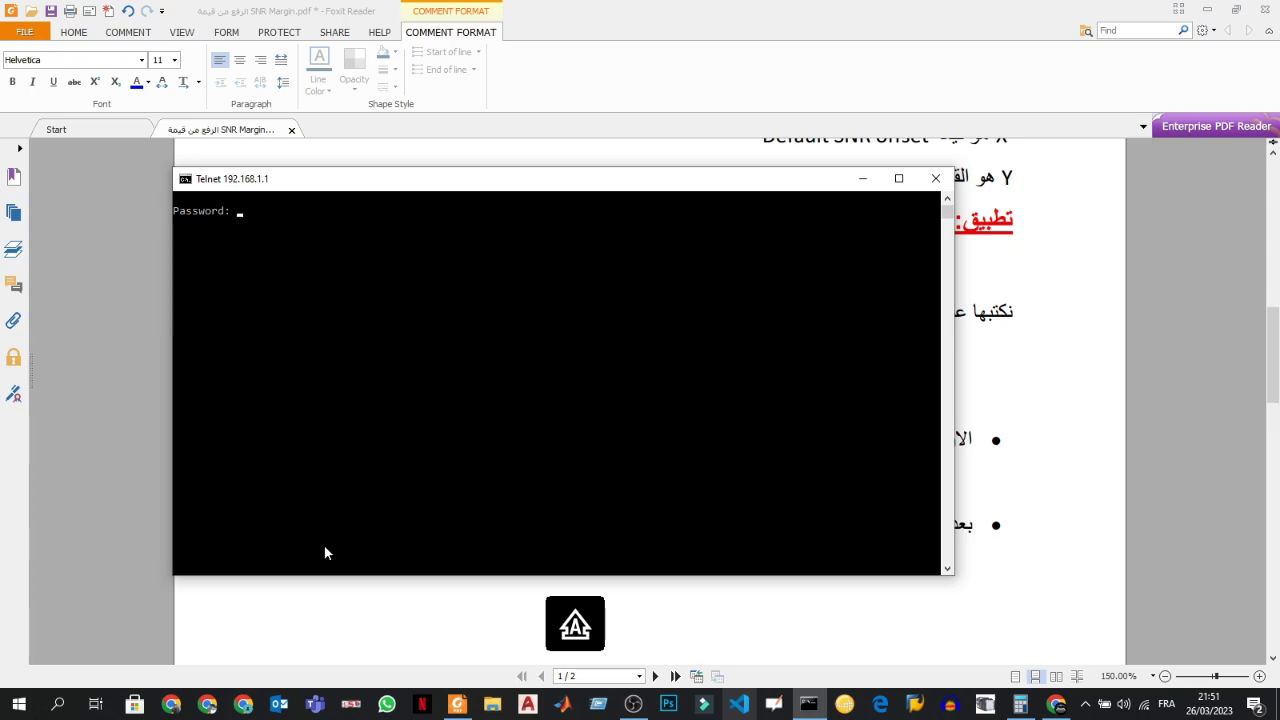
{"action": "key", "text": "Caps_Lock"}
{"action": "key", "text": "Caps_Lock"}
{"action": "type", "text": "********"}
{"action": "key", "text": "Return"}
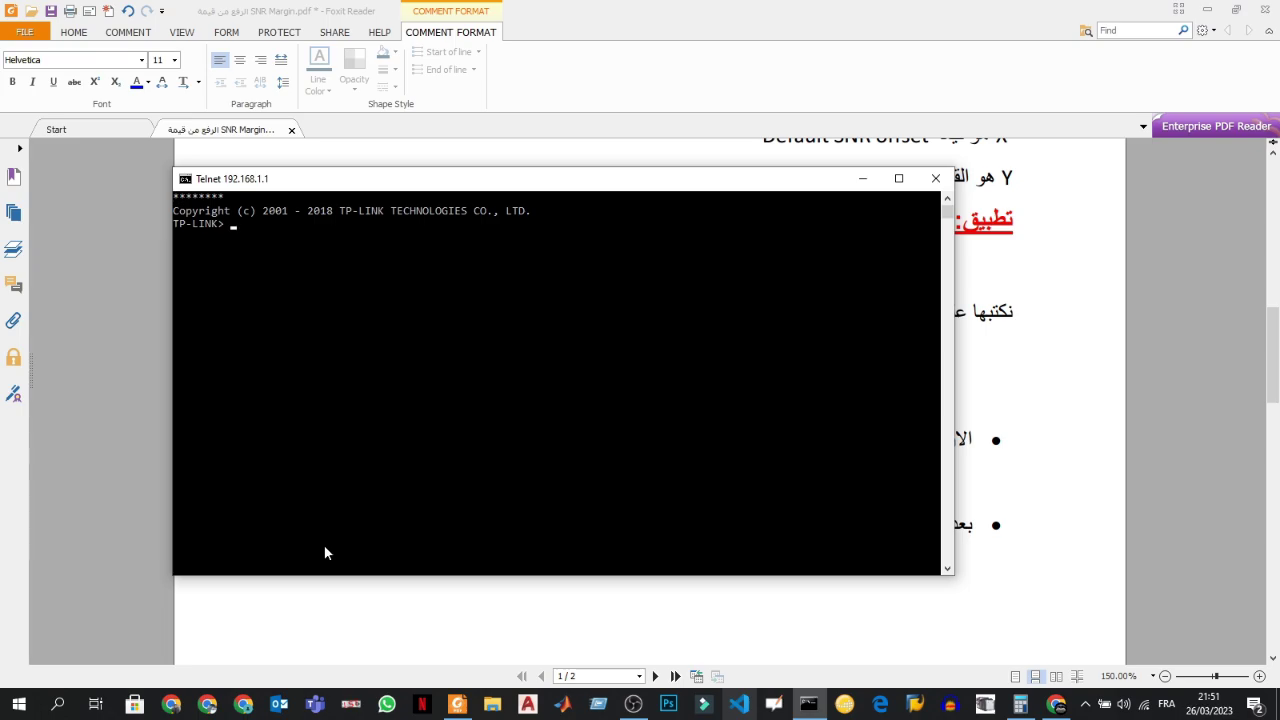
- Run the command "wan dmt2 set snrmoffset -4608 -3840" in the Telnet session
{"action": "key", "text": "ctrl+v"}
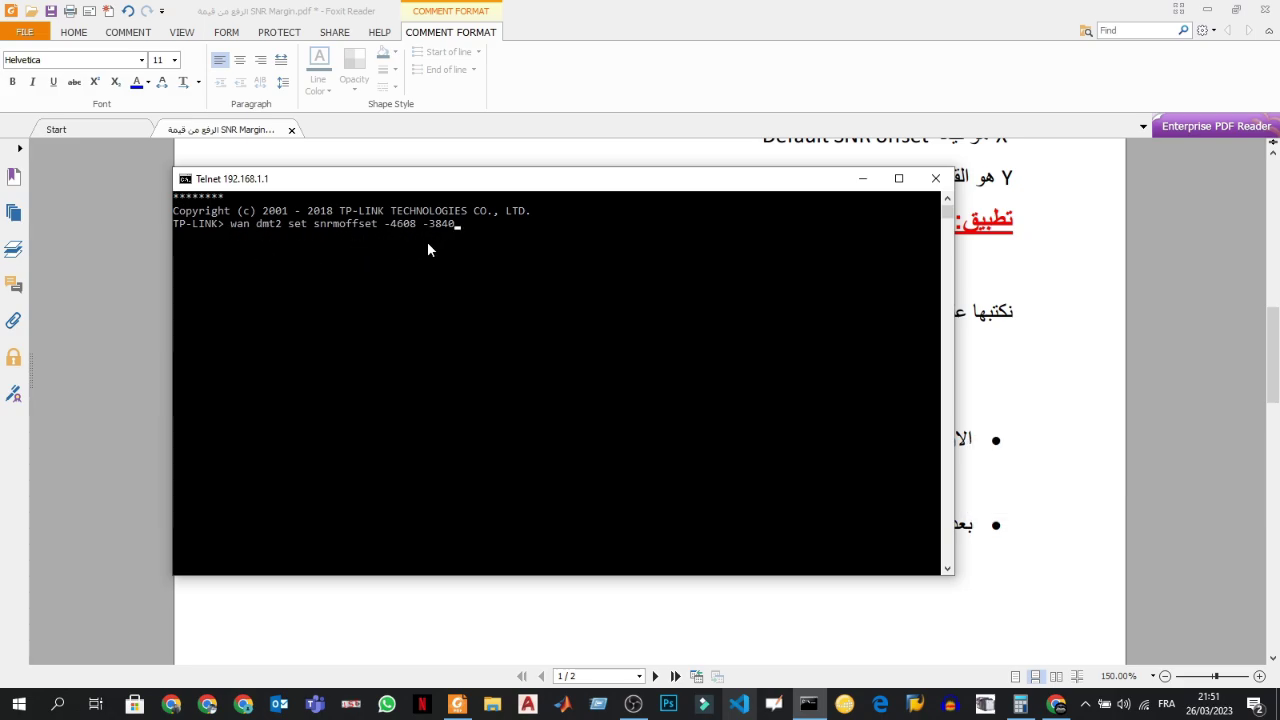
{"action": "key", "text": "Return"}
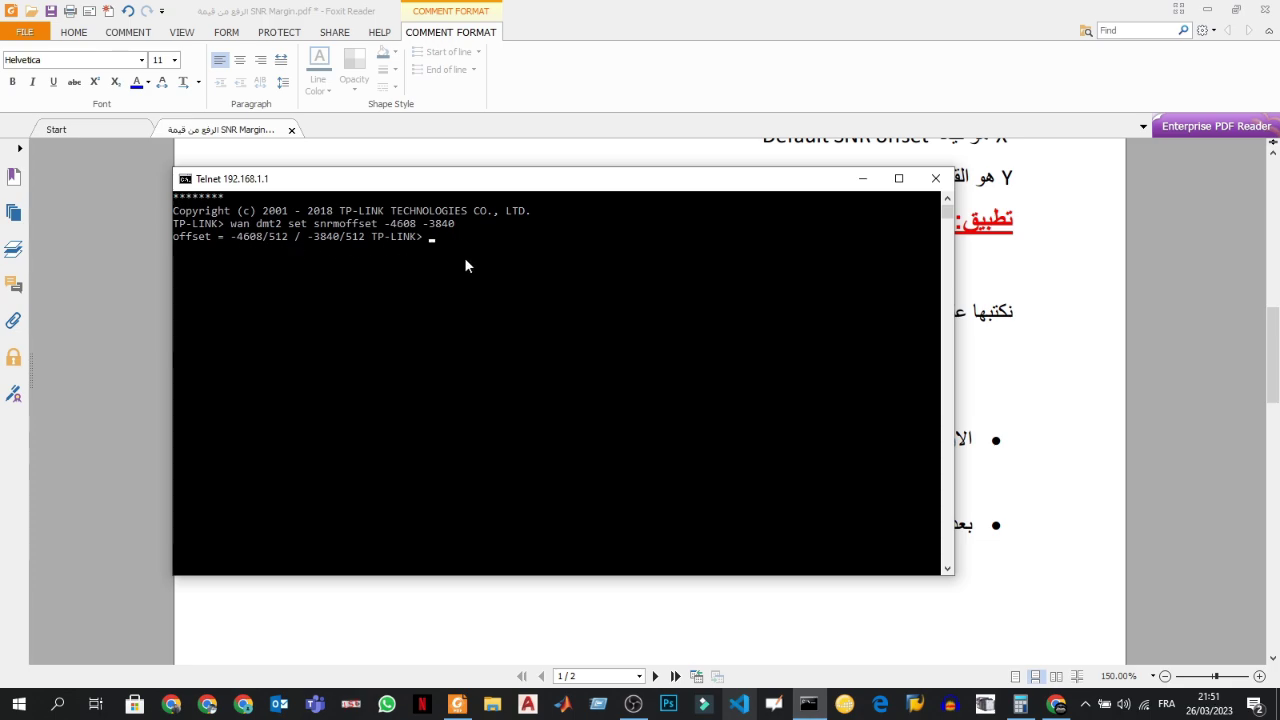
- Copy the command "wan adsl reset" from the PDF guide
{"action": "left_click", "coordinate": [1031, 417]}
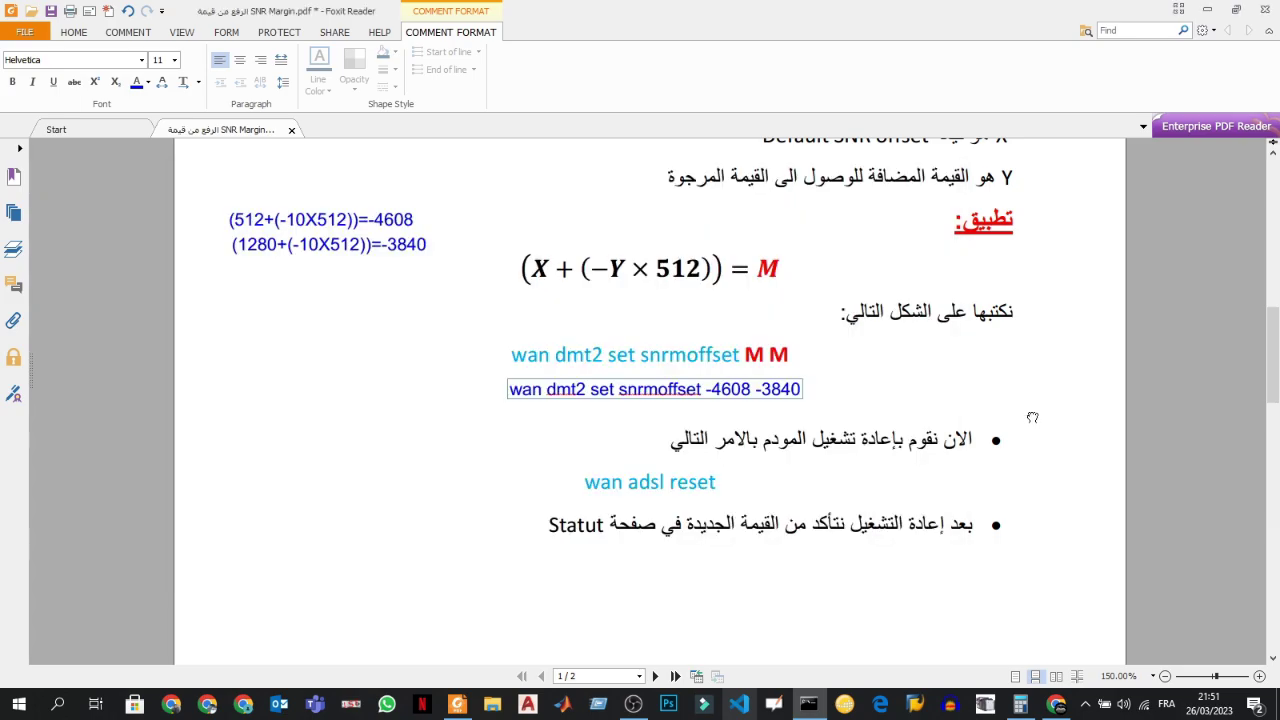
{"action": "scroll", "coordinate": [897, 487], "scroll_direction": "down", "scroll_amount": 1}
{"action": "scroll", "coordinate": [897, 487], "scroll_direction": "down", "scroll_amount": 1}
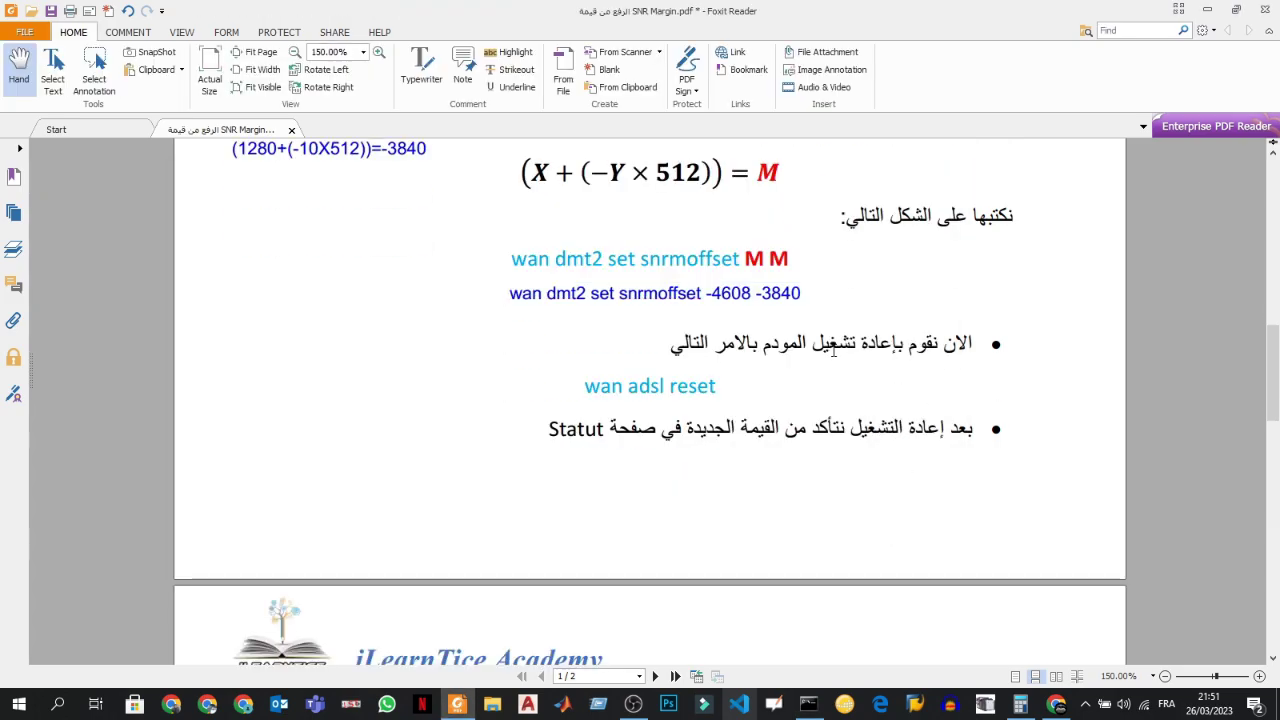
{"action": "double_click", "coordinate": [716, 386]}
{"action": "left_click", "coordinate": [716, 386]}
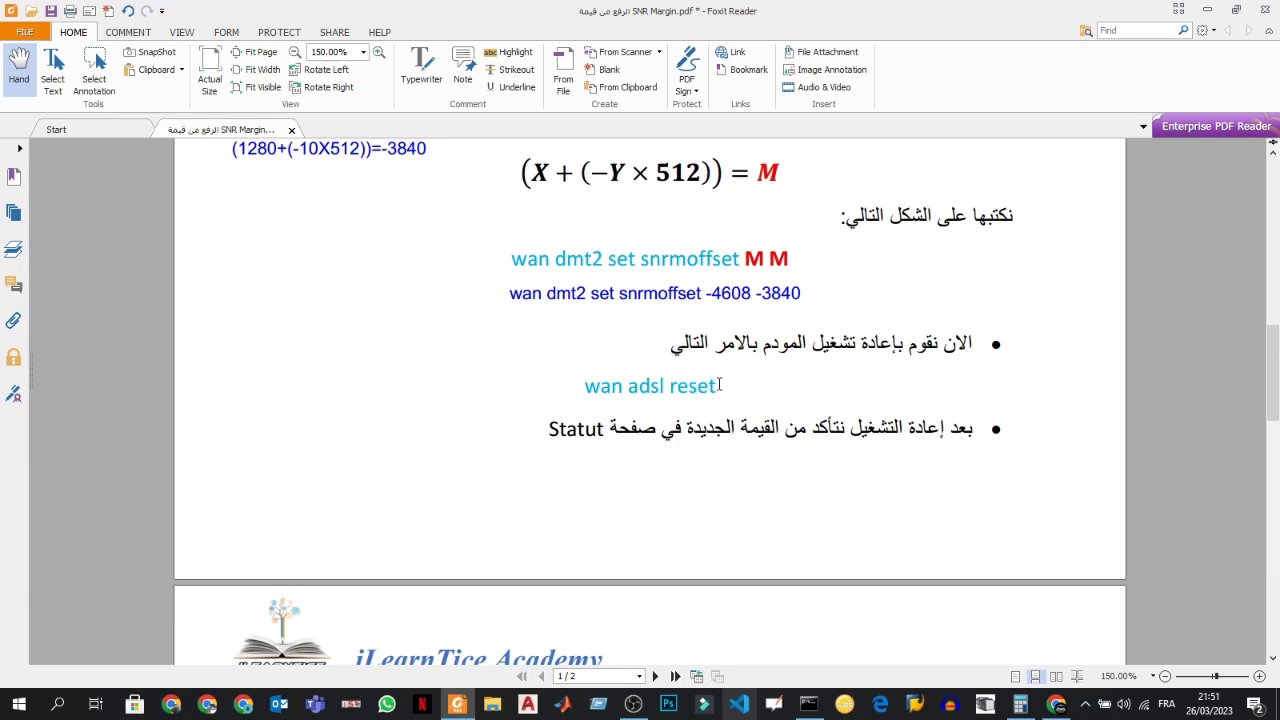
{"action": "double_click", "coordinate": [716, 386]}
{"action": "left_click_drag", "start_coordinate": [588, 386], "coordinate": [722, 388]}
{"action": "right_click", "coordinate": [686, 390]}
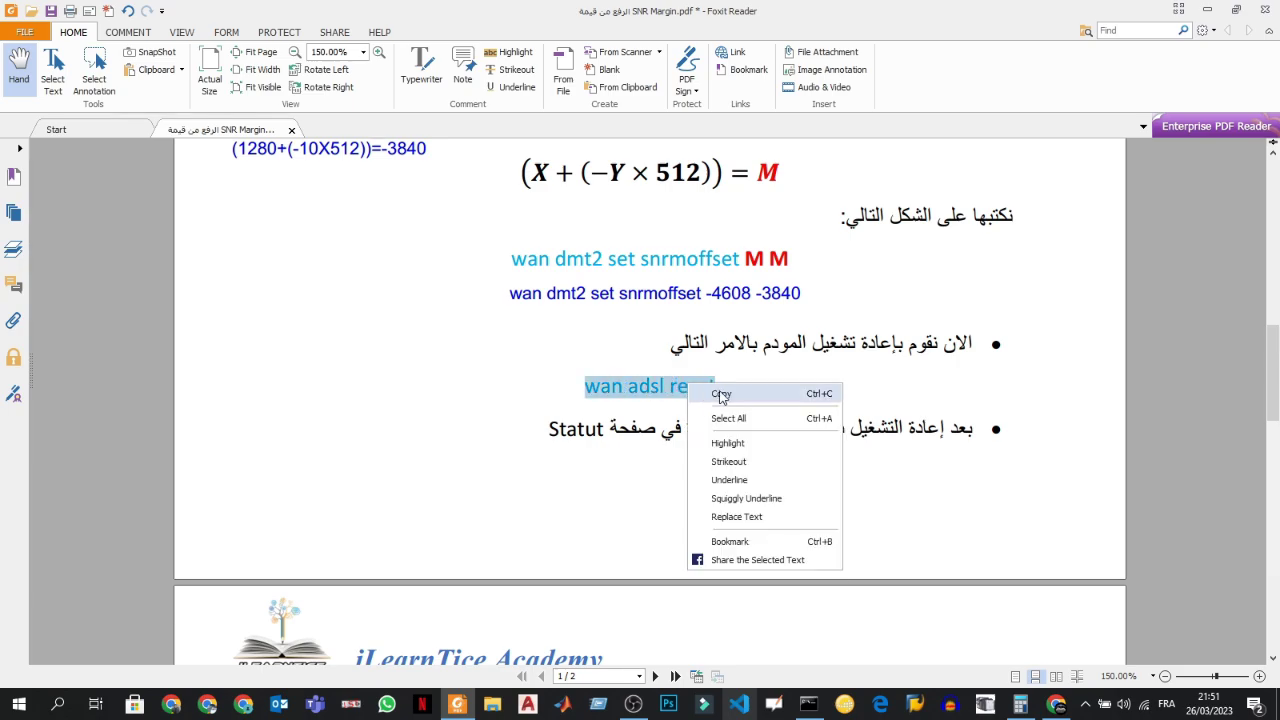
{"action": "left_click", "coordinate": [722, 397]}
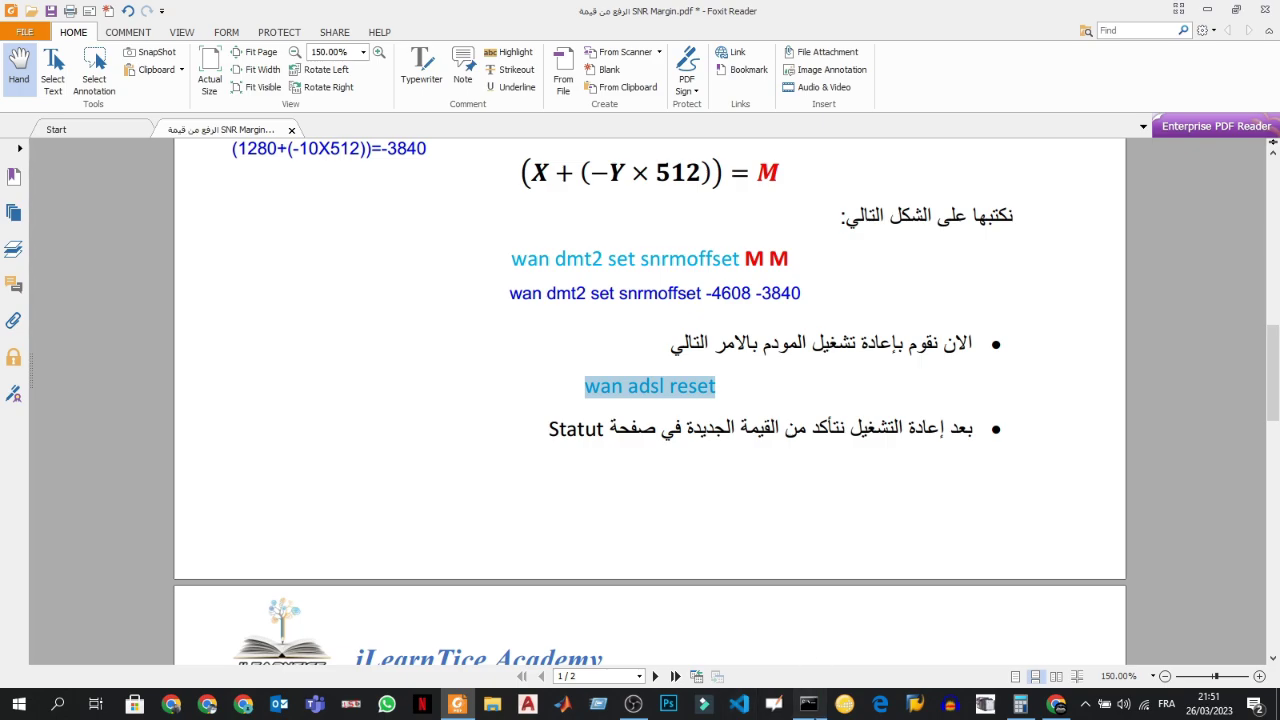
- Run the copied "wan adsl reset" command in the Telnet session
{"action": "left_click", "coordinate": [808, 704]}
{"action": "right_click", "coordinate": [311, 258]}
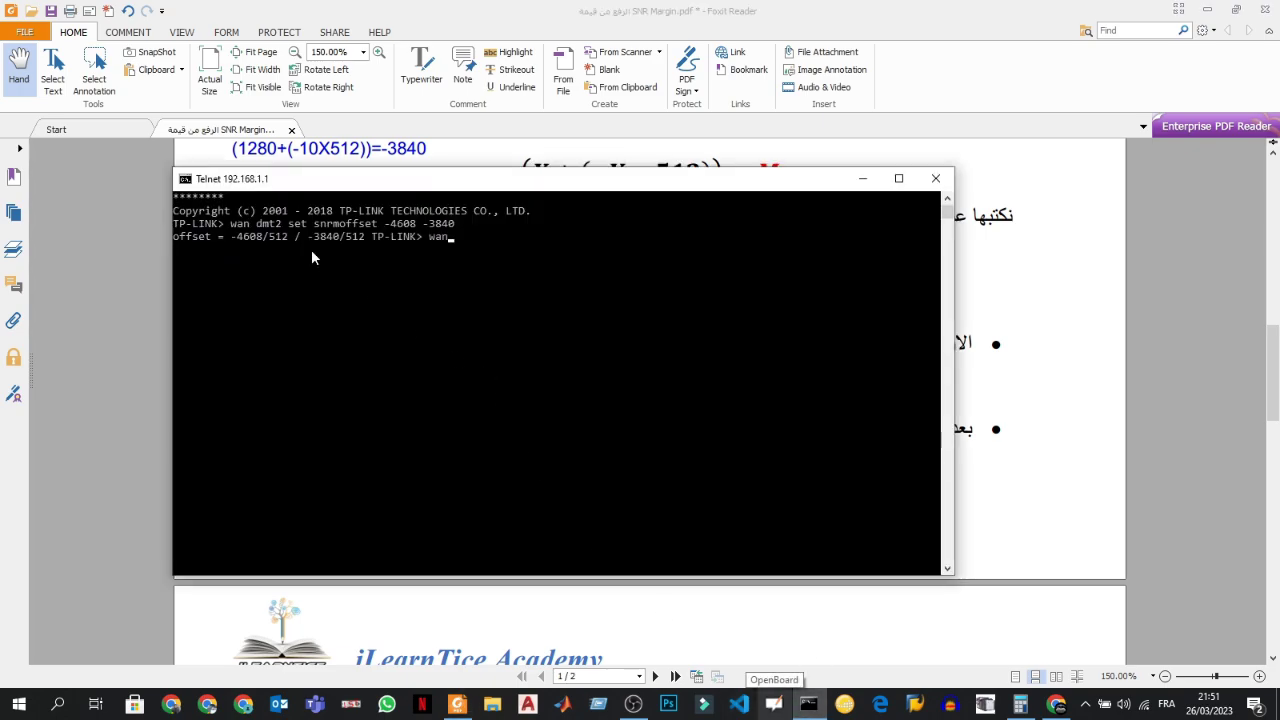
{"action": "key", "text": "Return"}
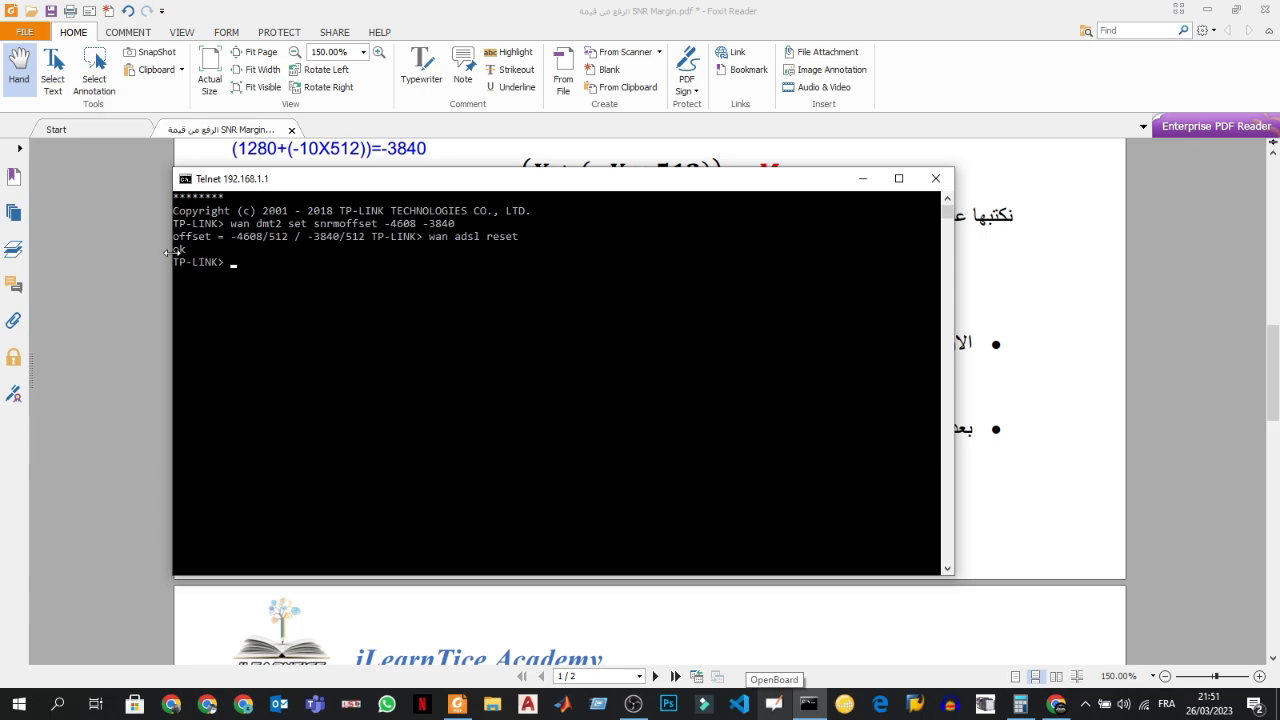
{"action": "left_click", "coordinate": [248, 270]}
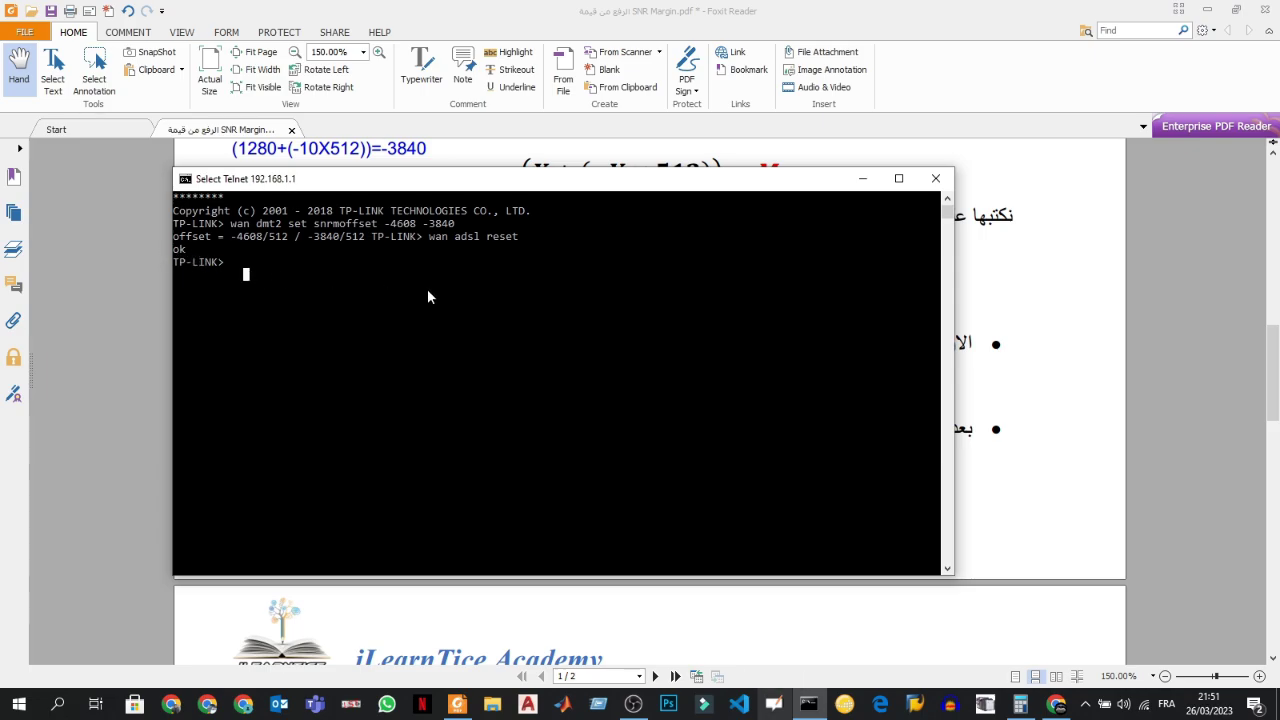
- Switch to the modem's Status page in the browser and check the ADSL line state, downstream SNR margin and data rate
{"action": "left_click", "coordinate": [862, 178]}
{"action": "left_click", "coordinate": [863, 368]}
{"action": "scroll", "coordinate": [863, 368], "scroll_direction": "down", "scroll_amount": 2}
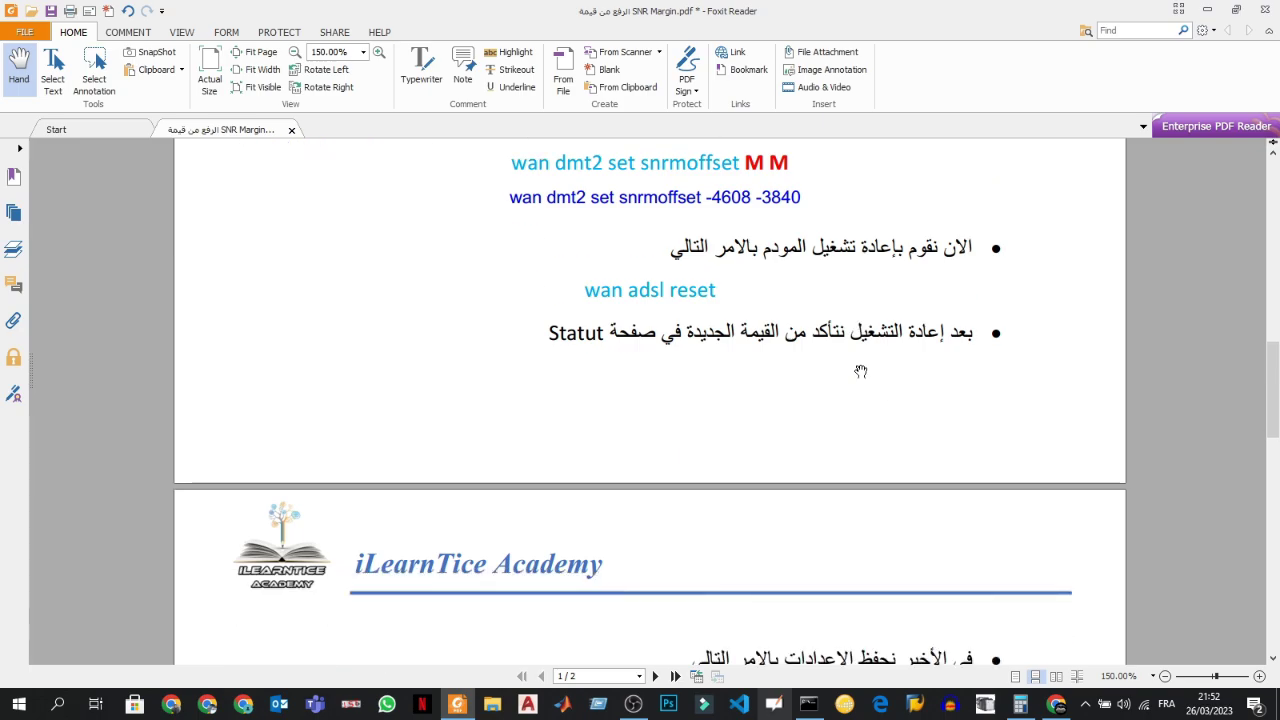
{"action": "left_click", "coordinate": [1057, 705]}
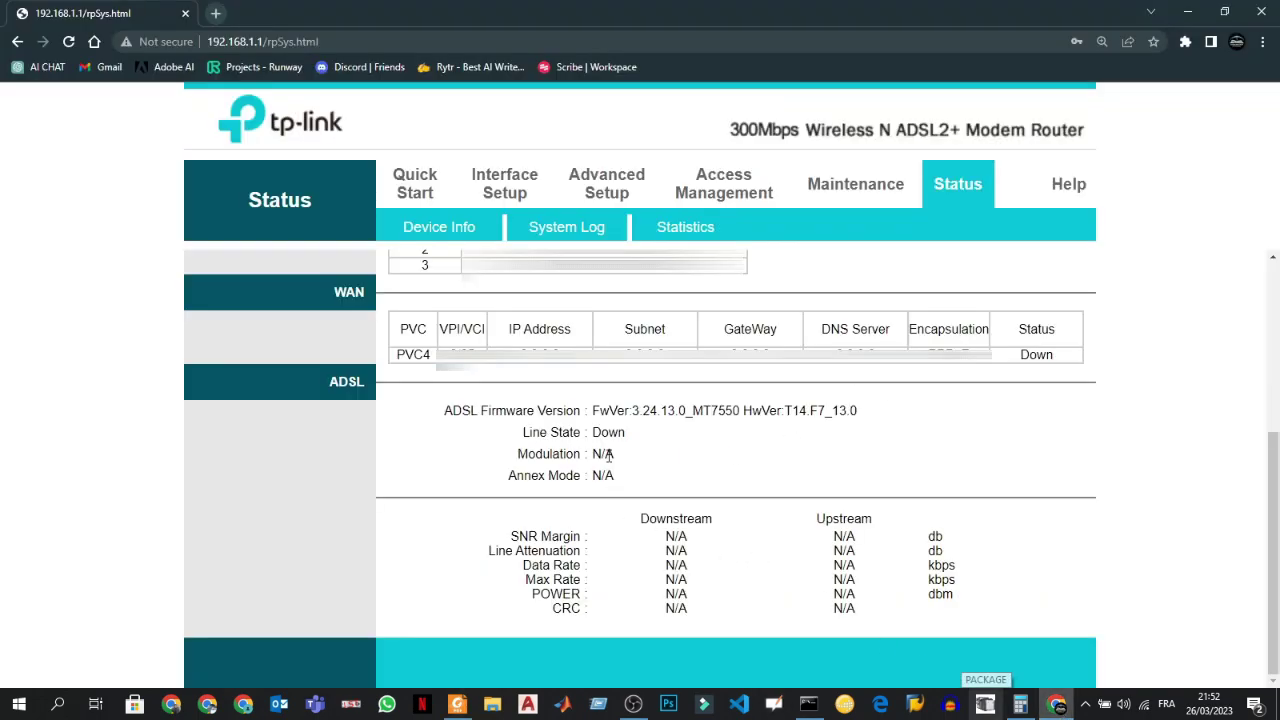
{"action": "left_click_drag", "start_coordinate": [590, 435], "coordinate": [626, 436]}
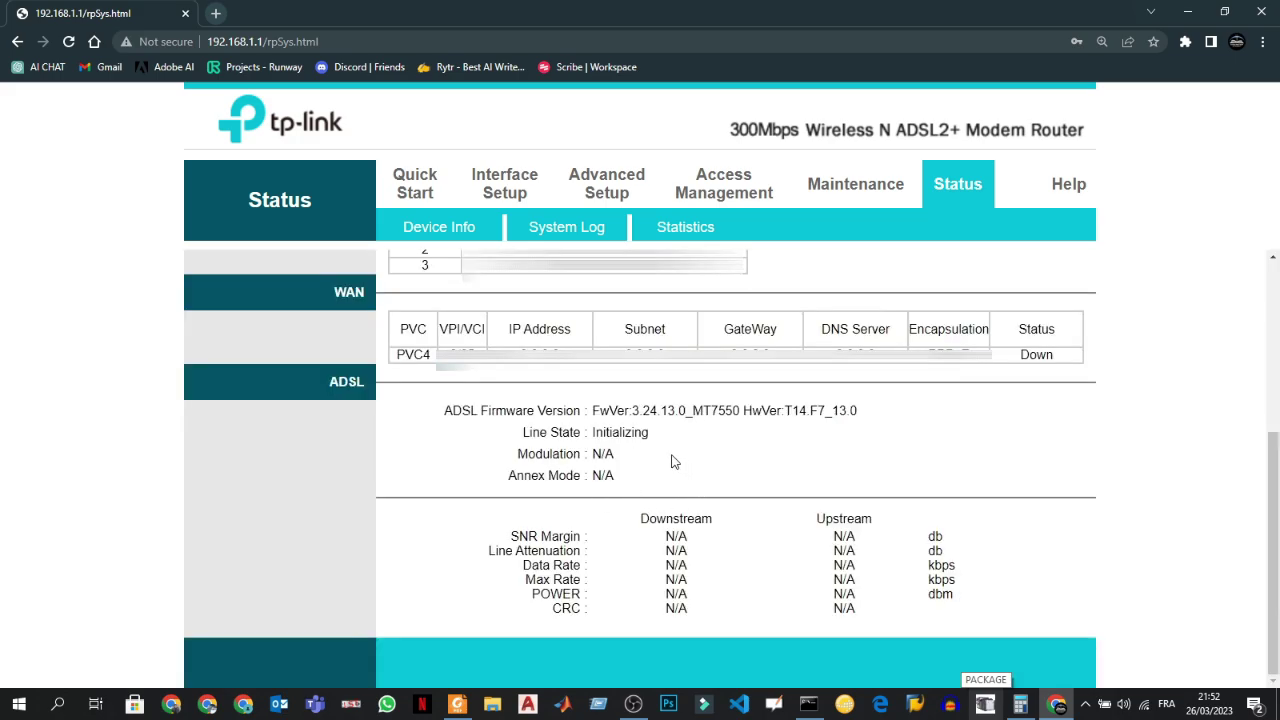
{"action": "left_click_drag", "start_coordinate": [592, 437], "coordinate": [652, 440]}
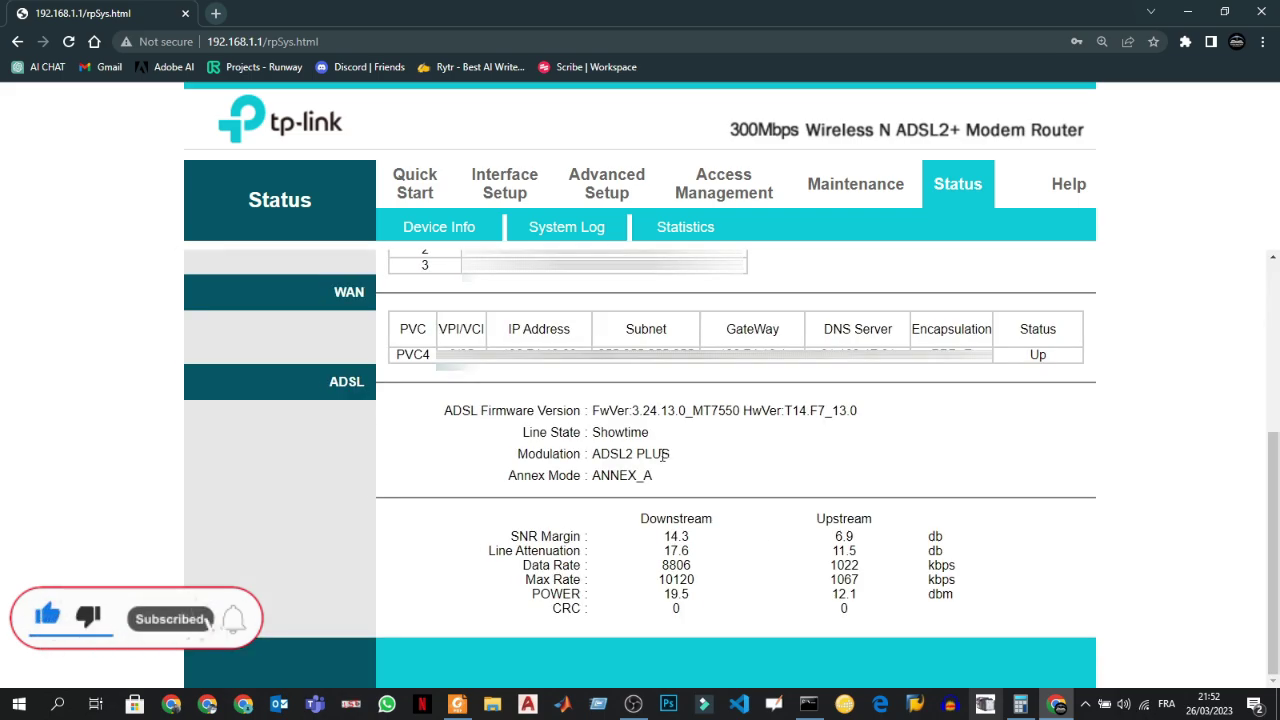
{"action": "double_click", "coordinate": [678, 537]}
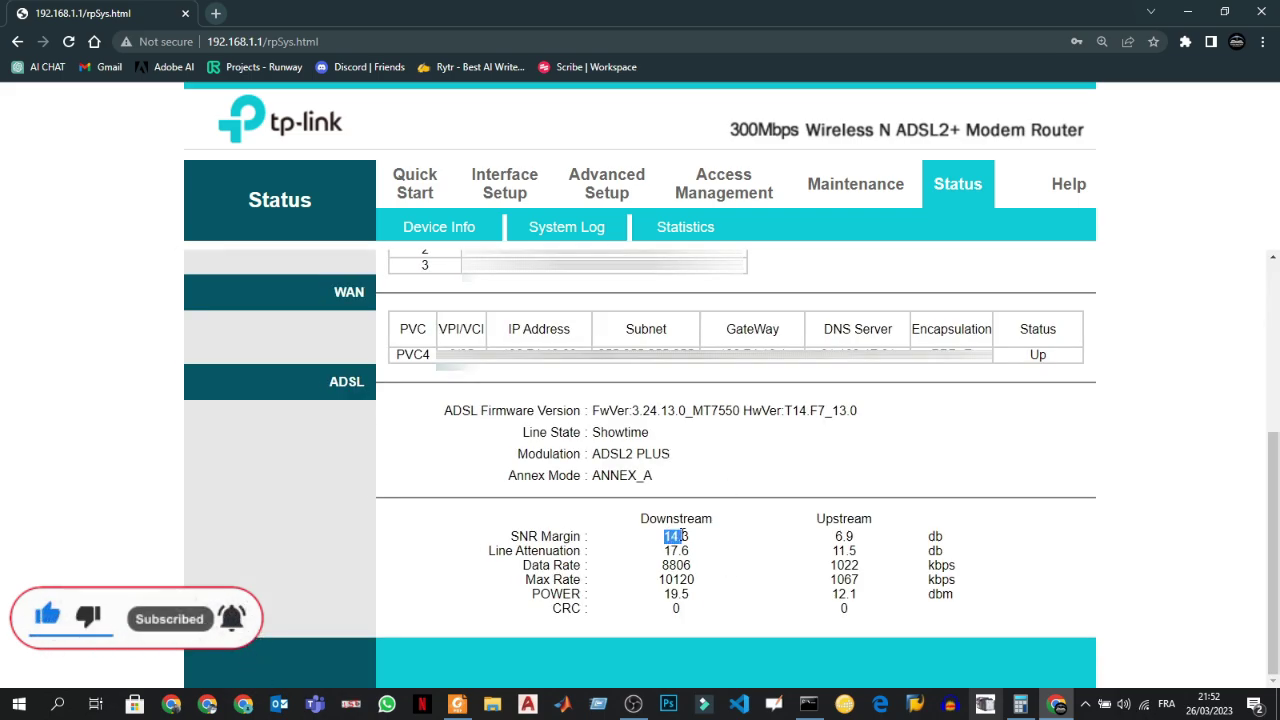
{"action": "left_click", "coordinate": [680, 538]}
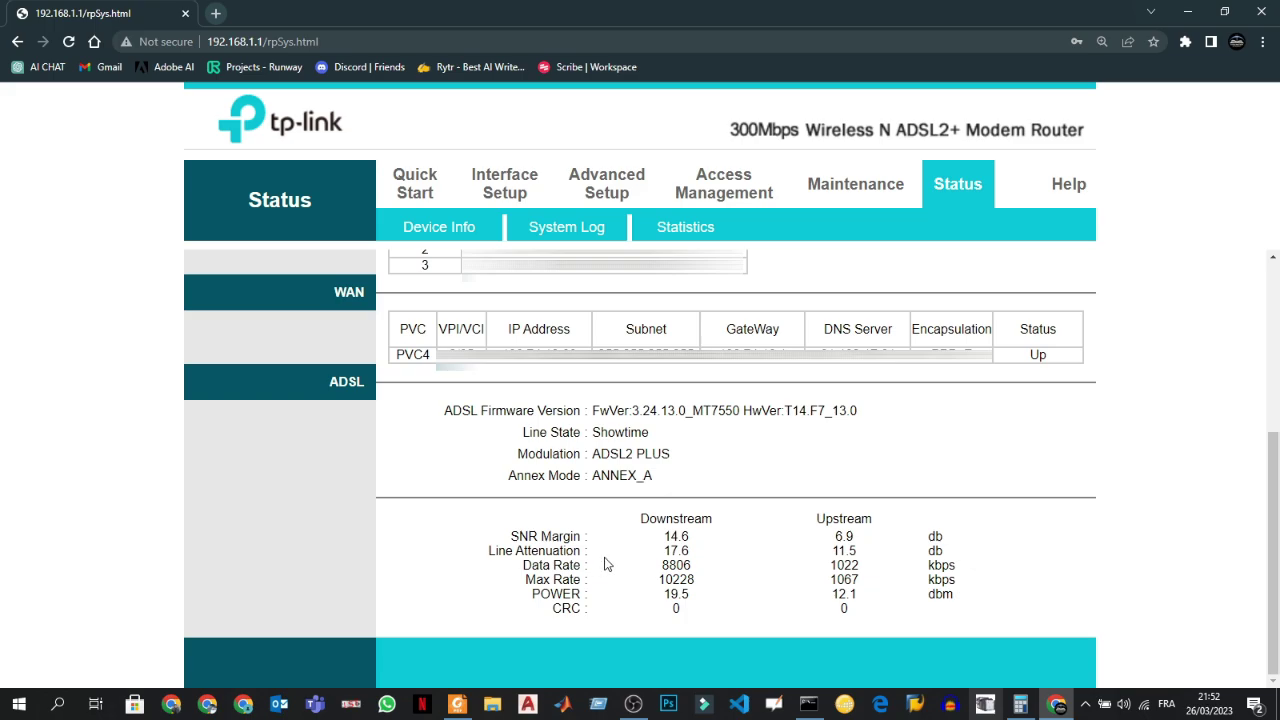
{"action": "left_click_drag", "start_coordinate": [660, 566], "coordinate": [690, 565]}
{"action": "left_click", "coordinate": [690, 565]}
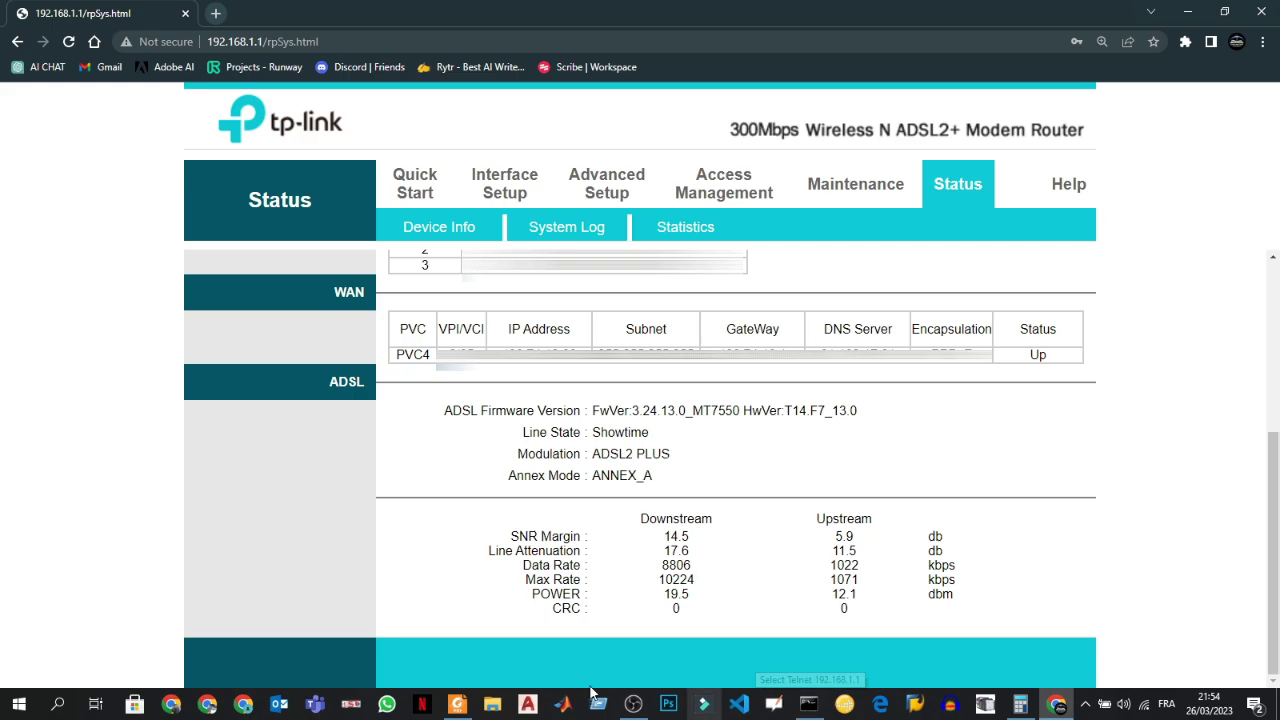
- Copy the command "sys edit autoexec.net" from the PDF guide and run it in the Telnet session
{"action": "left_click", "coordinate": [460, 705]}
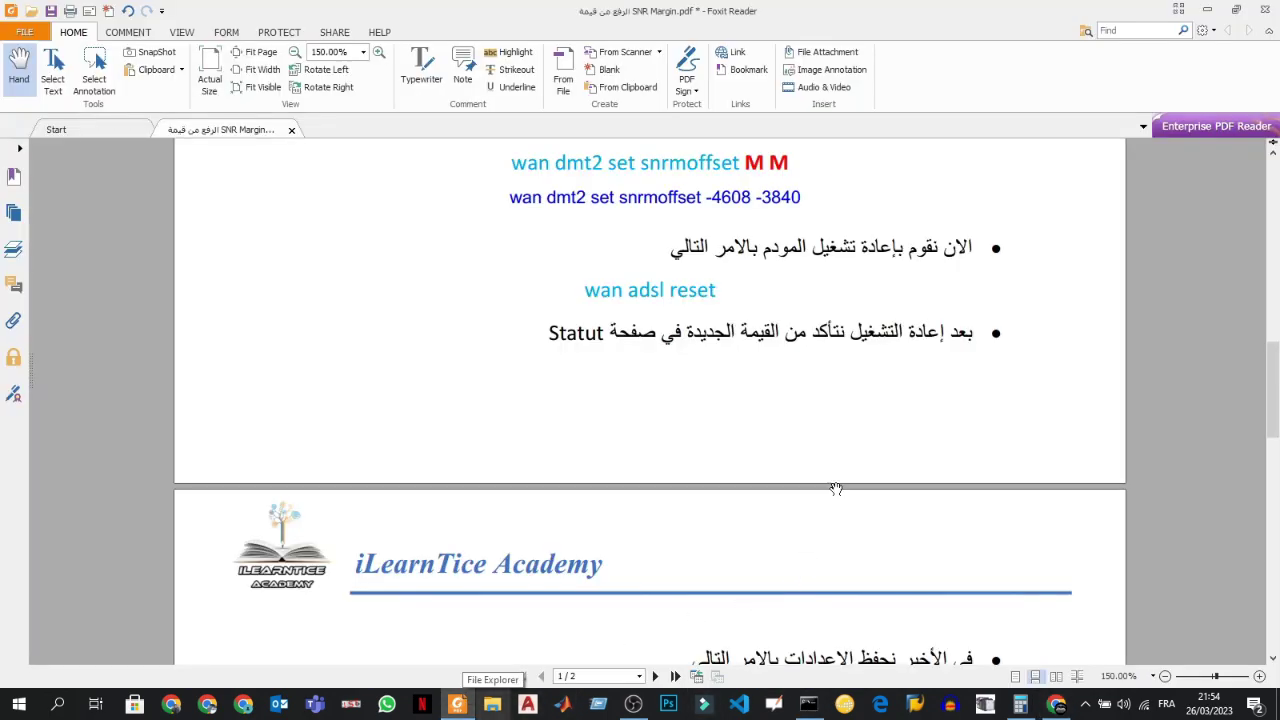
{"action": "scroll", "coordinate": [840, 484], "scroll_direction": "down", "scroll_amount": 3}
{"action": "scroll", "coordinate": [843, 480], "scroll_direction": "down", "scroll_amount": 1}
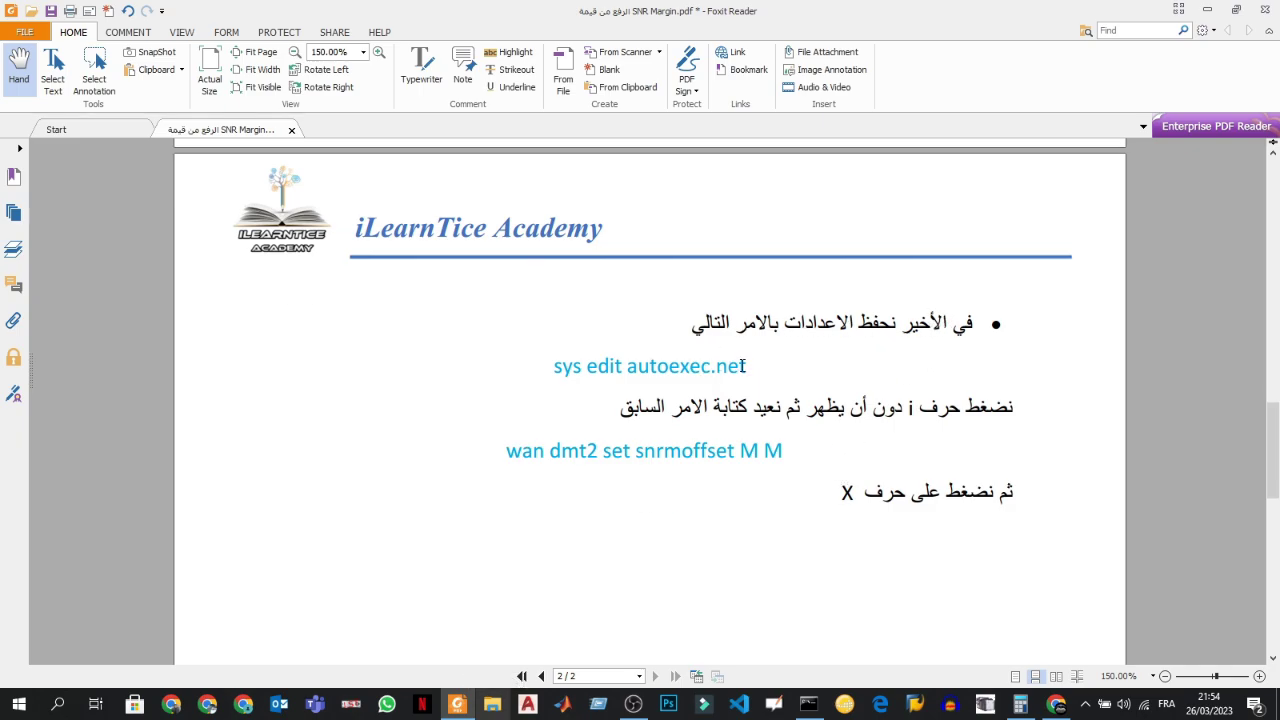
{"action": "left_click_drag", "start_coordinate": [746, 366], "coordinate": [554, 366]}
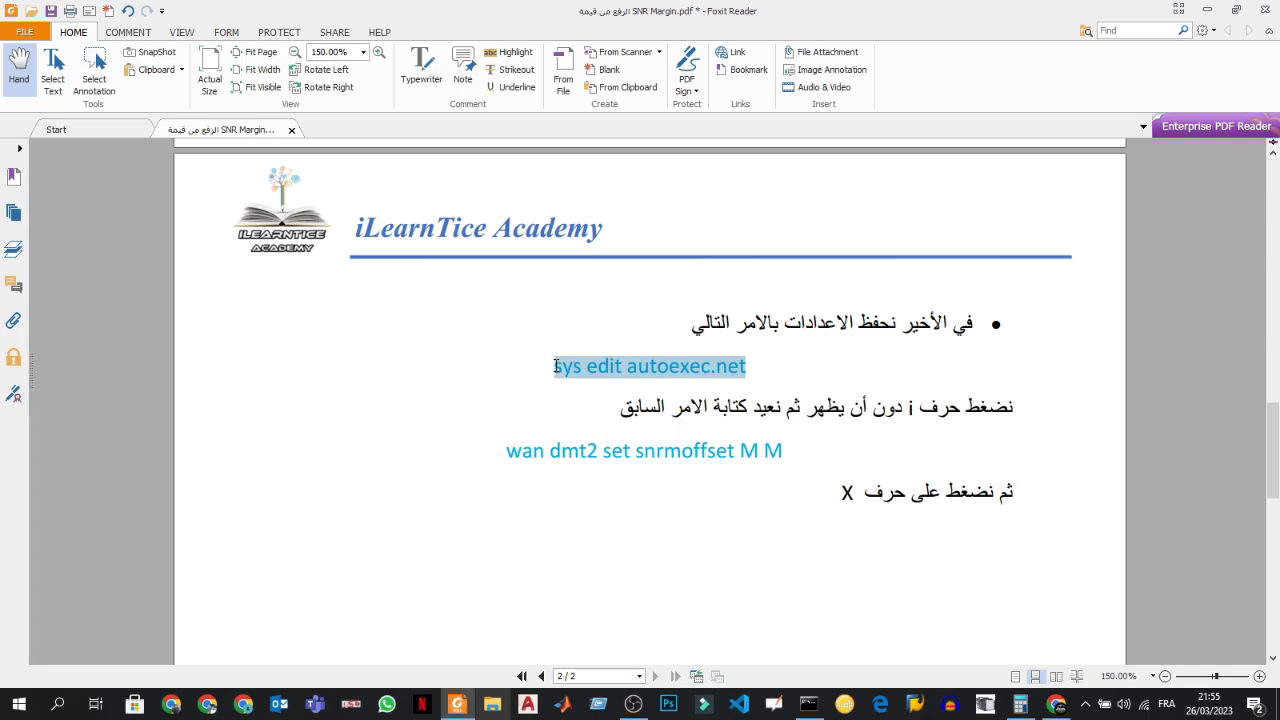
{"action": "right_click", "coordinate": [578, 370]}
{"action": "left_click", "coordinate": [595, 377]}
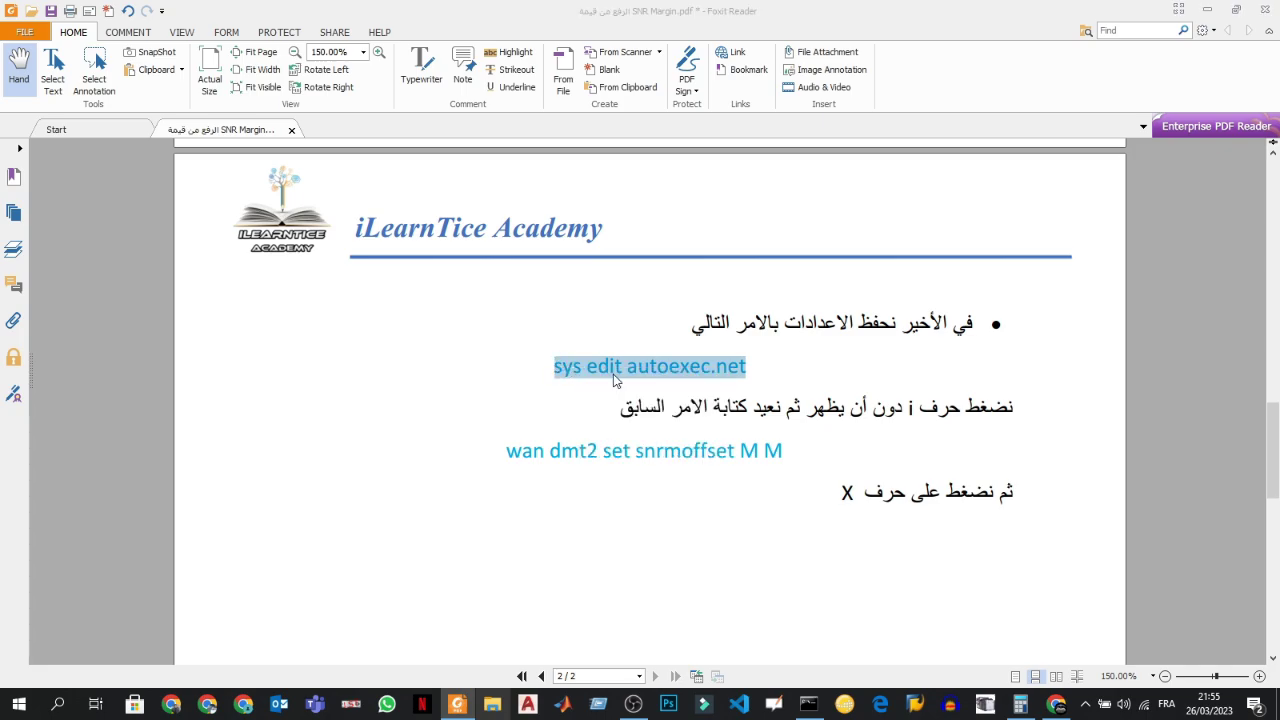
{"action": "left_click", "coordinate": [808, 704]}
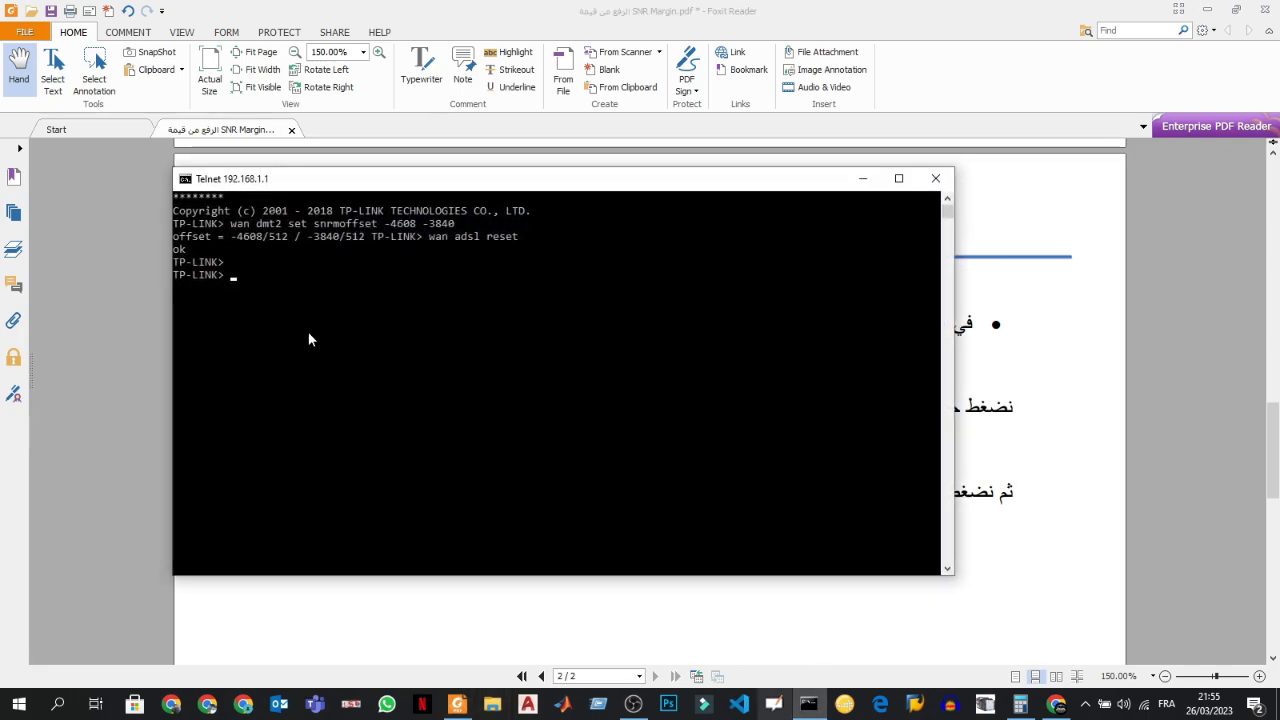
{"action": "right_click", "coordinate": [249, 291]}
{"action": "key", "text": "Return"}
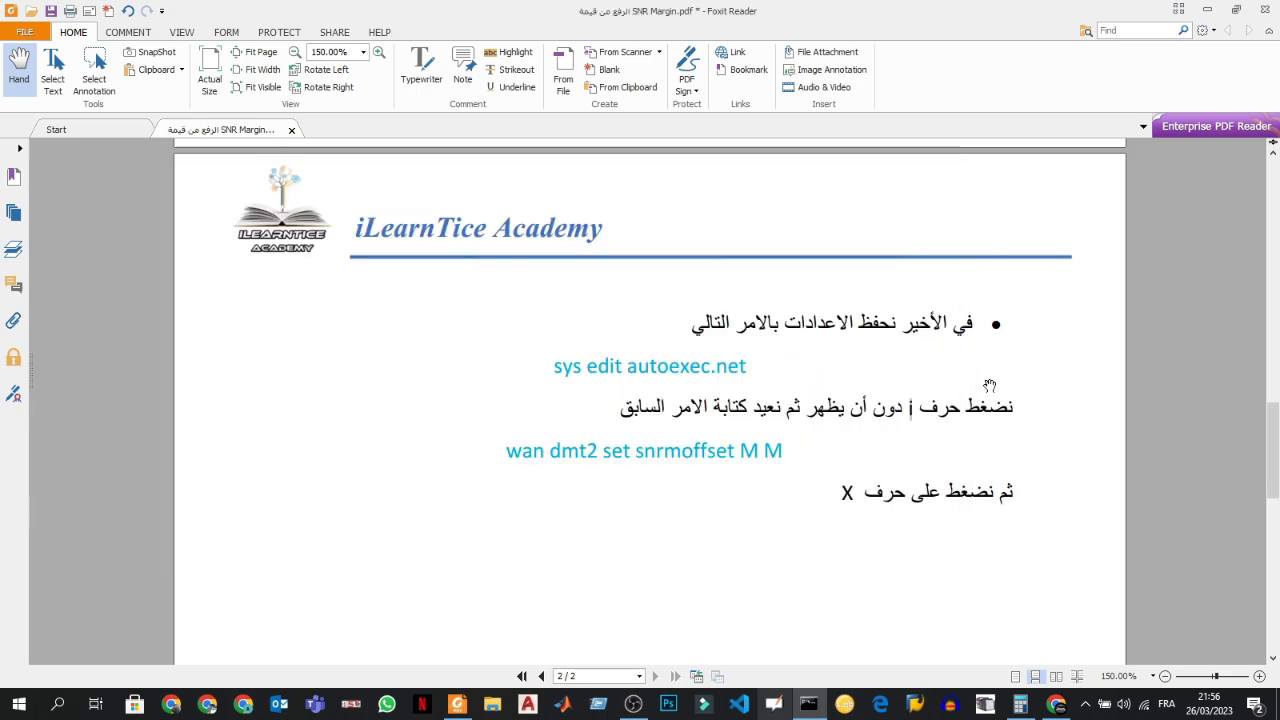
- Copy "wan dmt2 set snrmoffset -4608 -3840" from the PDF note and insert it into autoexec.net in the Telnet editor
{"action": "left_click", "coordinate": [981, 379]}
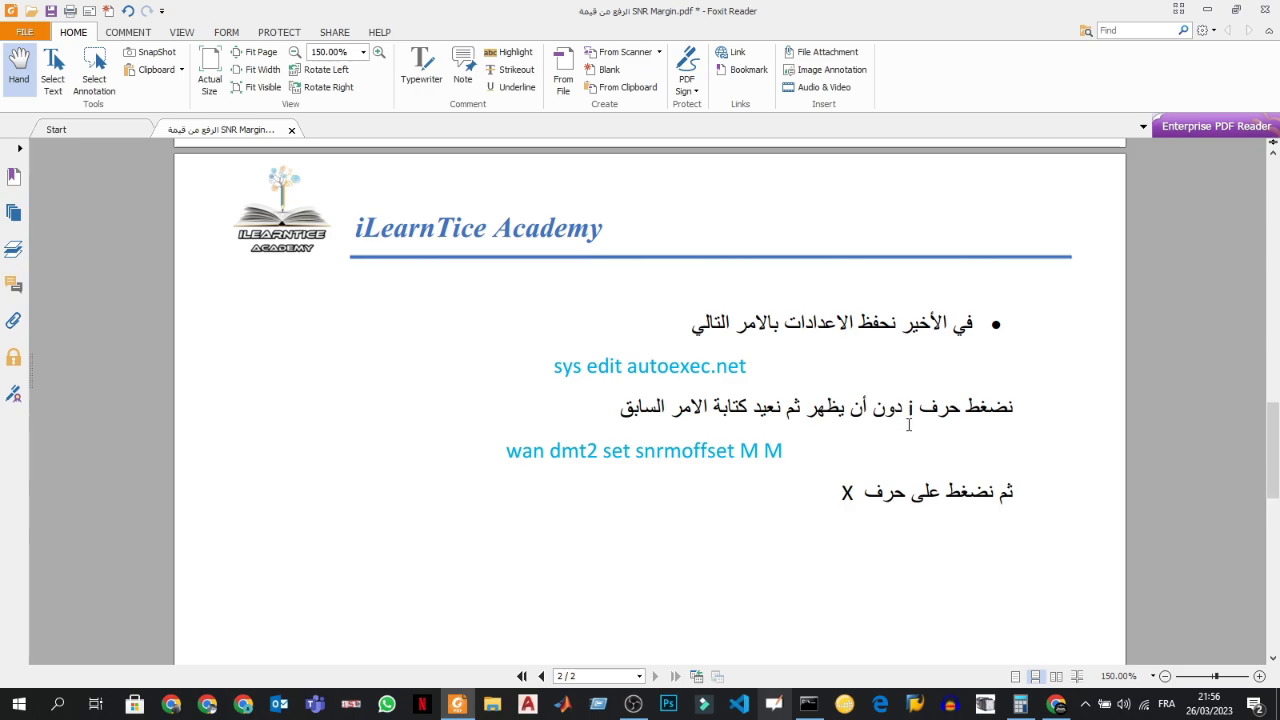
{"action": "left_click", "coordinate": [808, 704]}
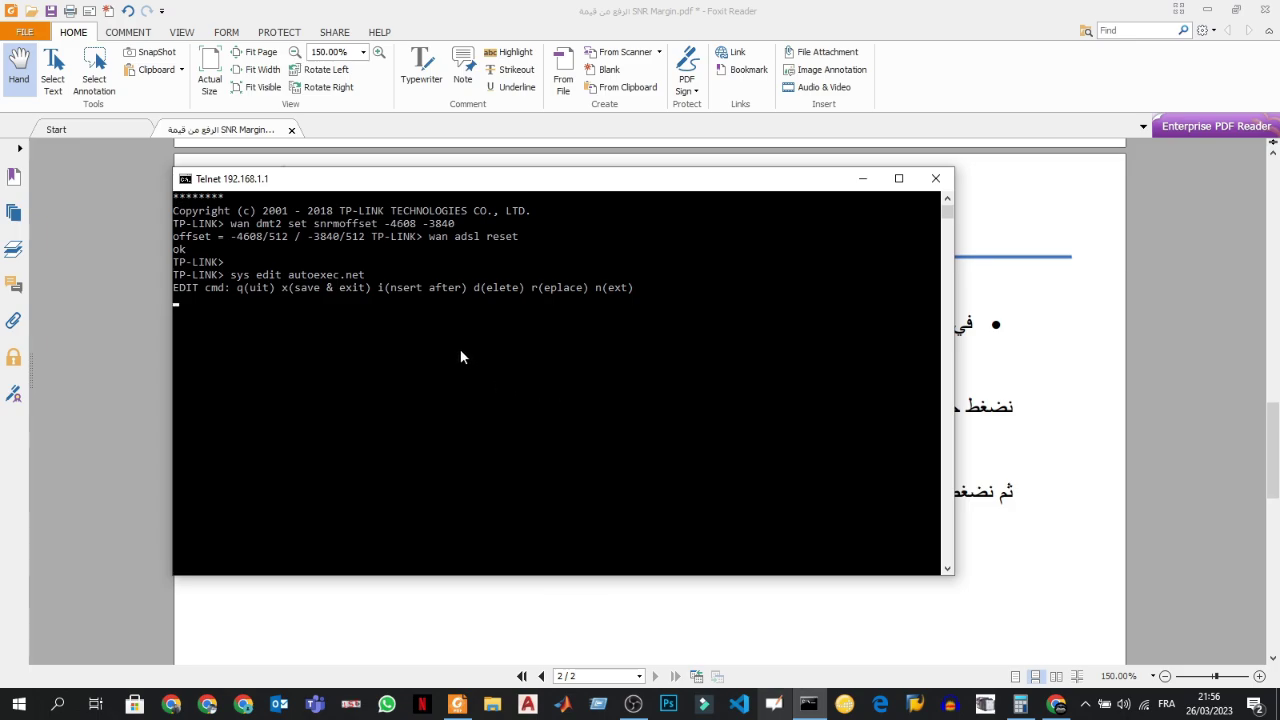
{"action": "left_click", "coordinate": [1022, 360]}
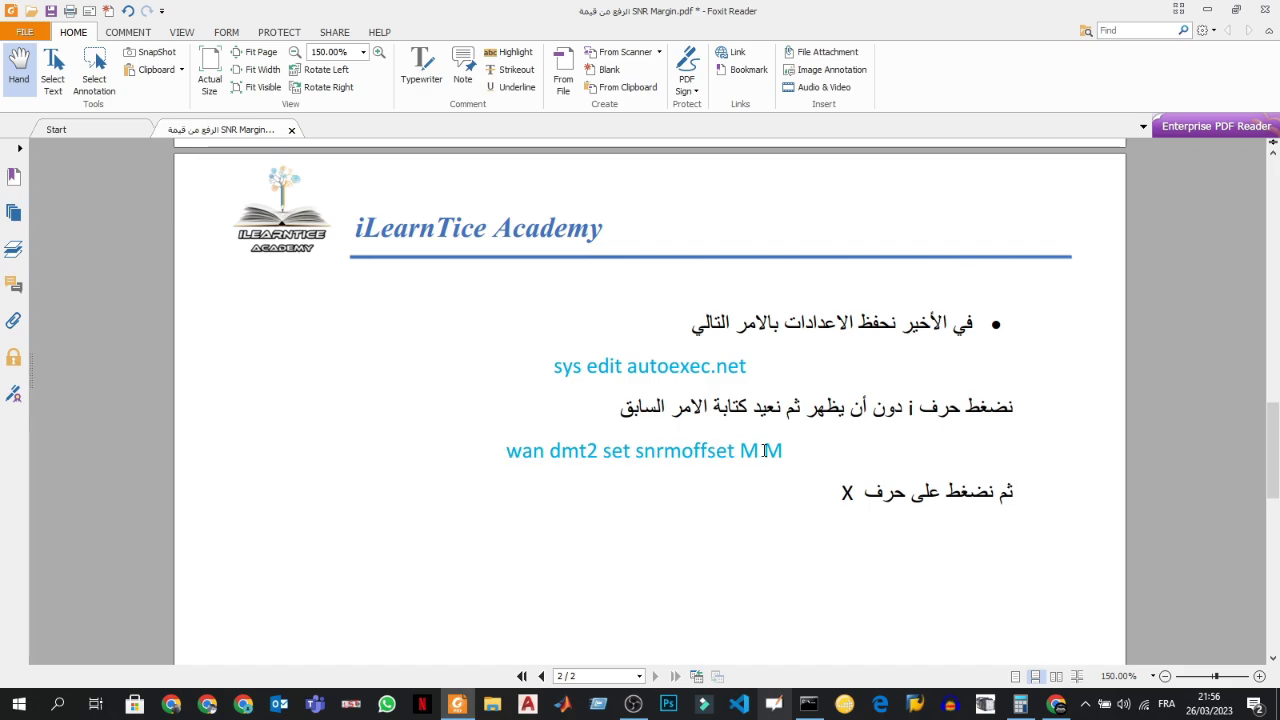
{"action": "scroll", "coordinate": [631, 451], "scroll_direction": "up", "scroll_amount": 10}
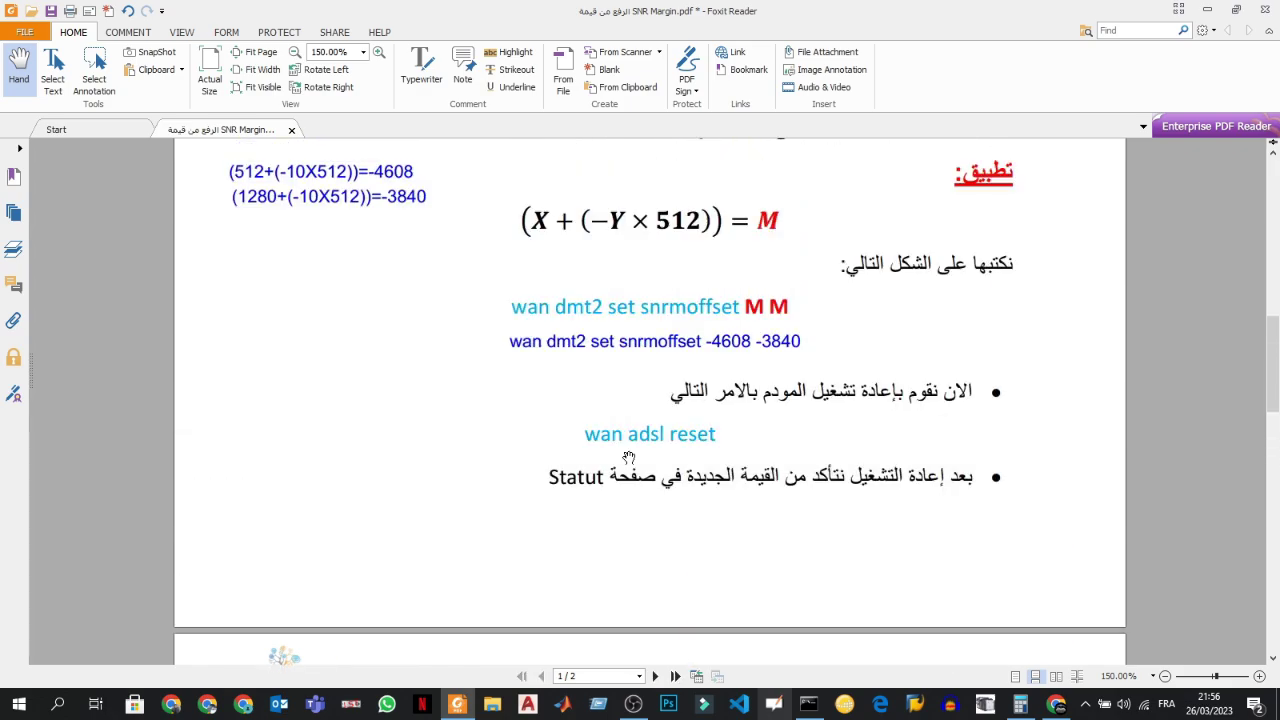
{"action": "left_click", "coordinate": [597, 345]}
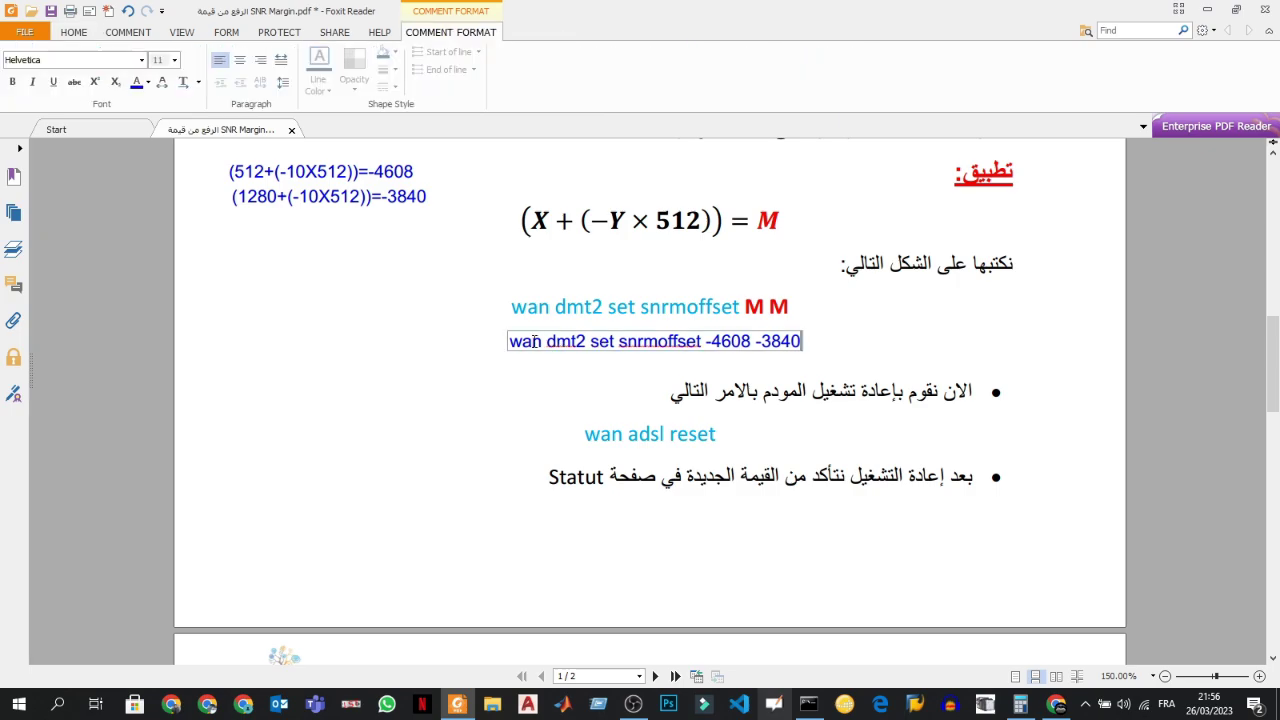
{"action": "left_click_drag", "start_coordinate": [513, 341], "coordinate": [801, 341]}
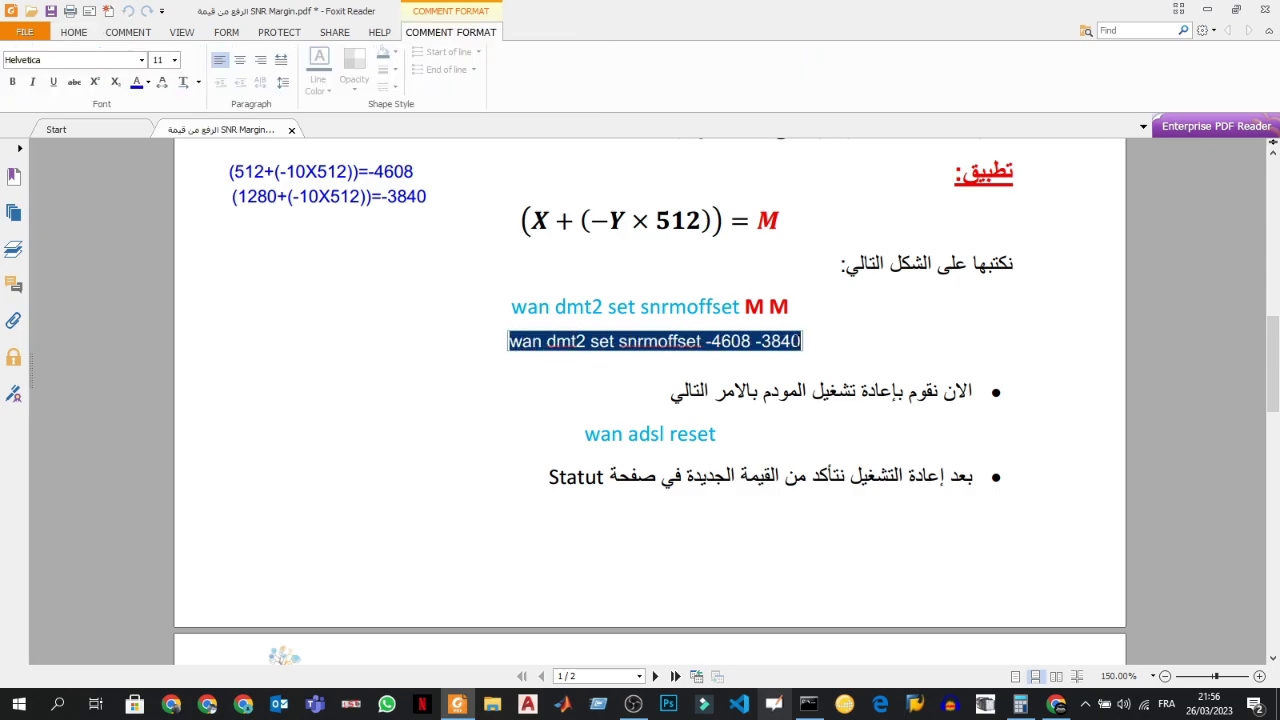
{"action": "right_click", "coordinate": [742, 343]}
{"action": "left_click", "coordinate": [783, 393]}
{"action": "left_click", "coordinate": [808, 704]}
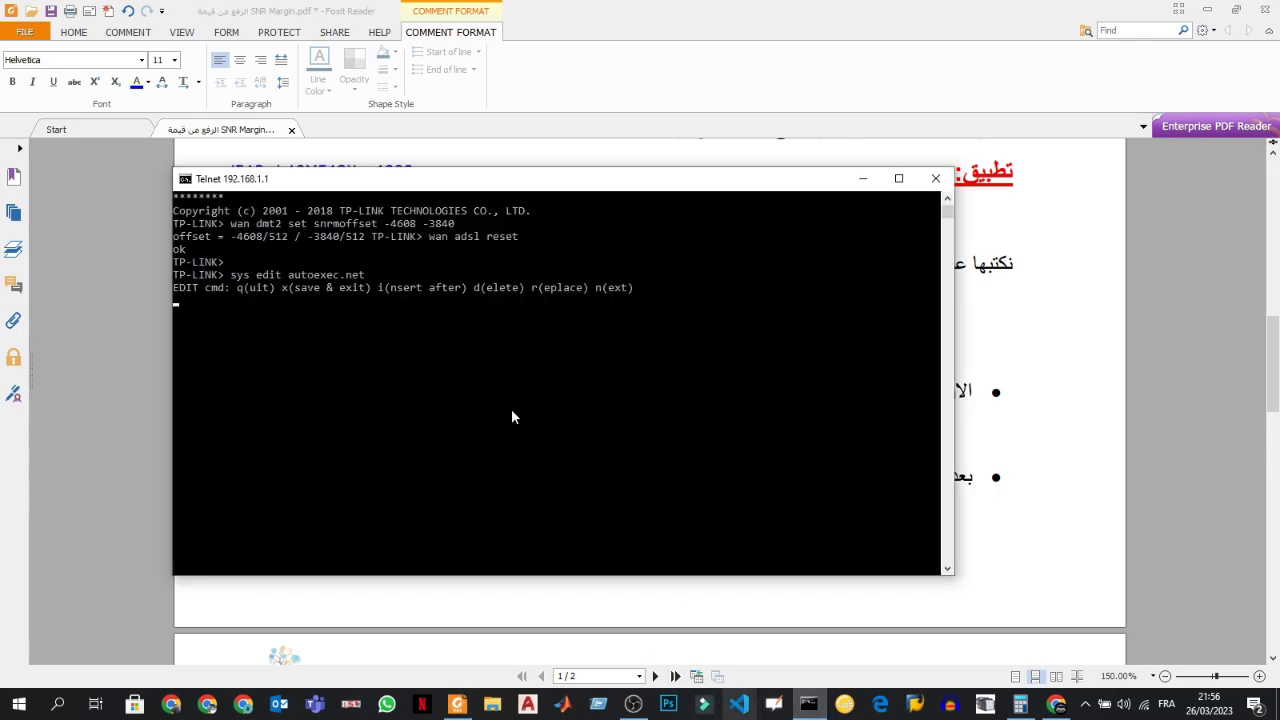
{"action": "key", "text": "i"}
{"action": "right_click", "coordinate": [296, 311]}
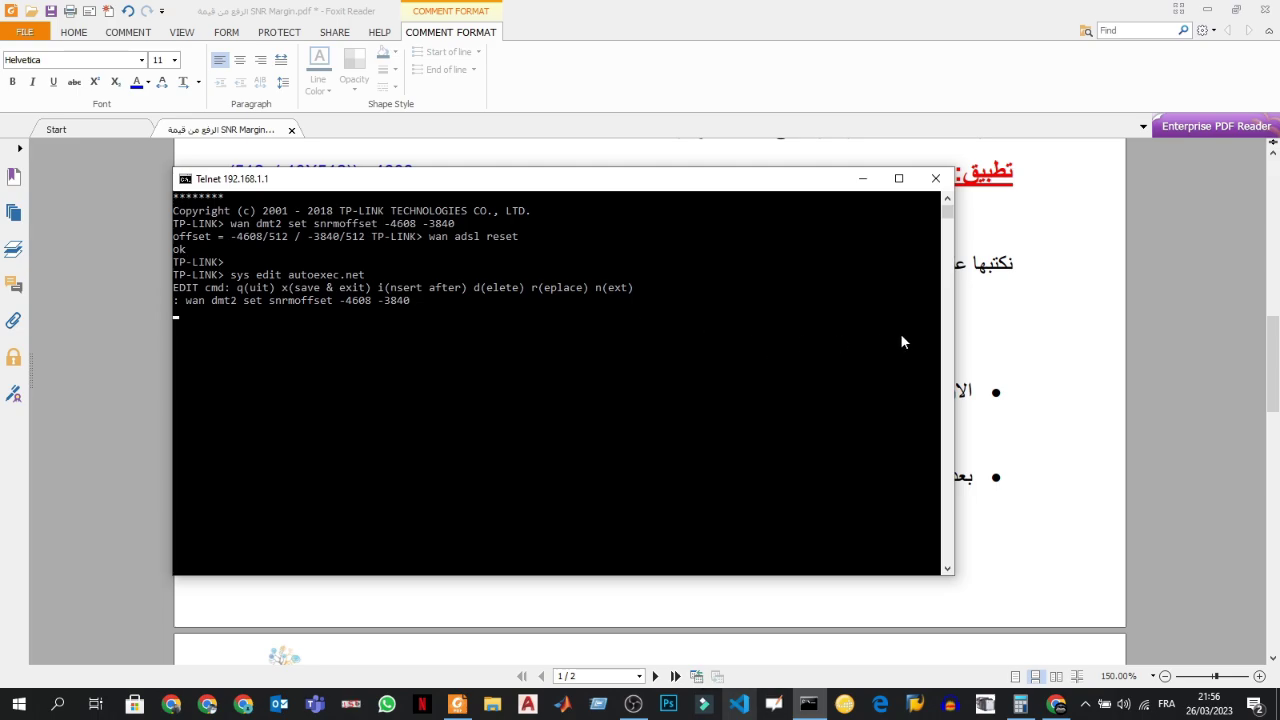
- Save and exit autoexec.net with the editor's x command, as the PDF guide instructs, and close the Telnet window
{"action": "left_click", "coordinate": [960, 350]}
{"action": "scroll", "coordinate": [745, 469], "scroll_direction": "down", "scroll_amount": 8}
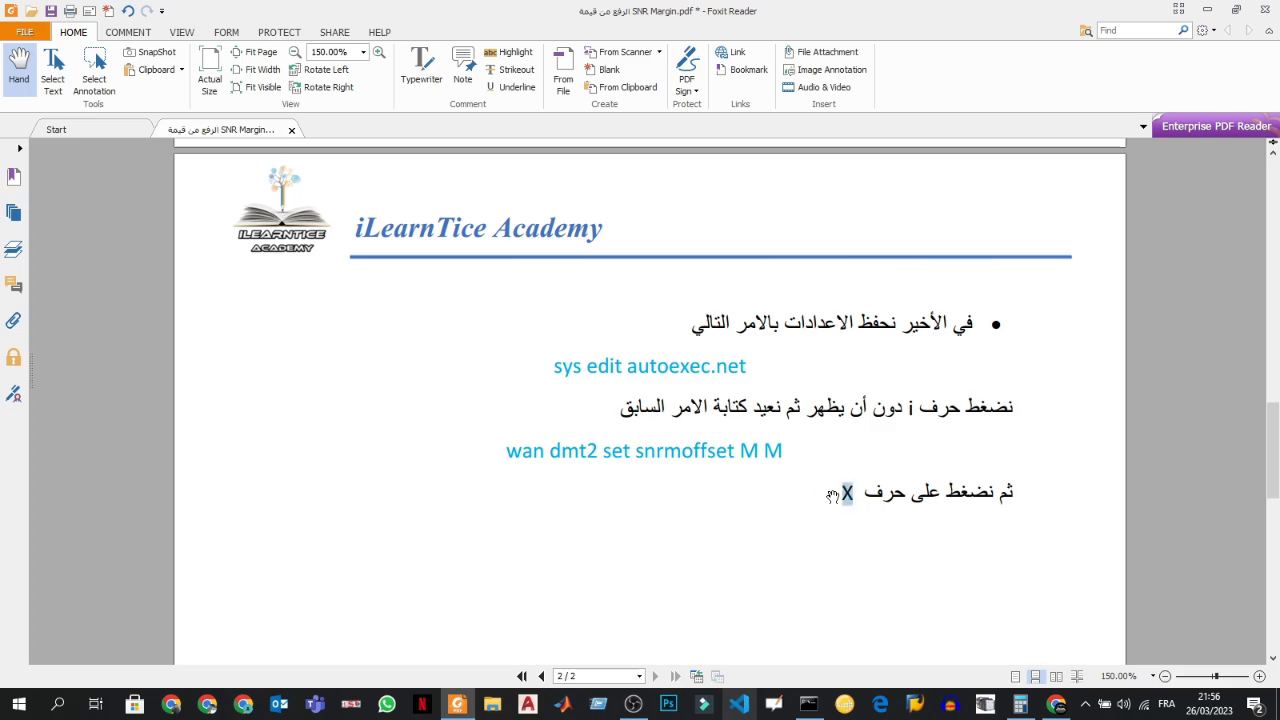
{"action": "left_click", "coordinate": [808, 704]}
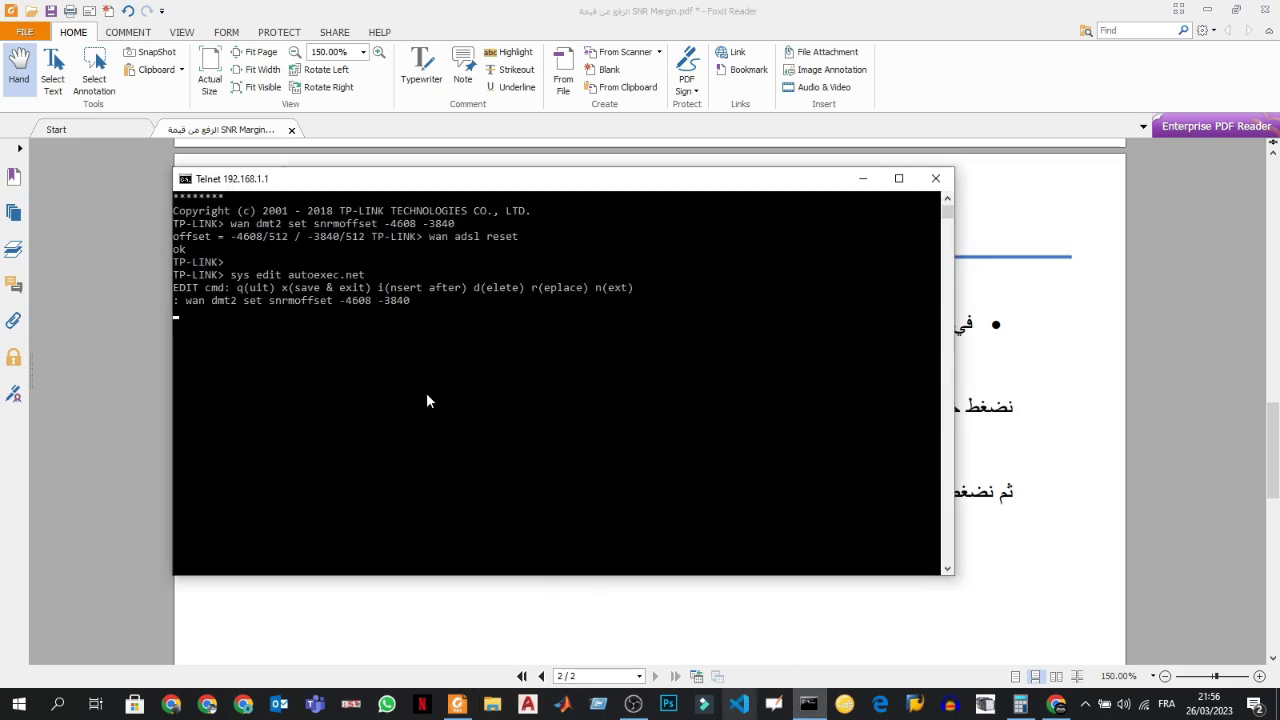
{"action": "key", "text": "Return"}
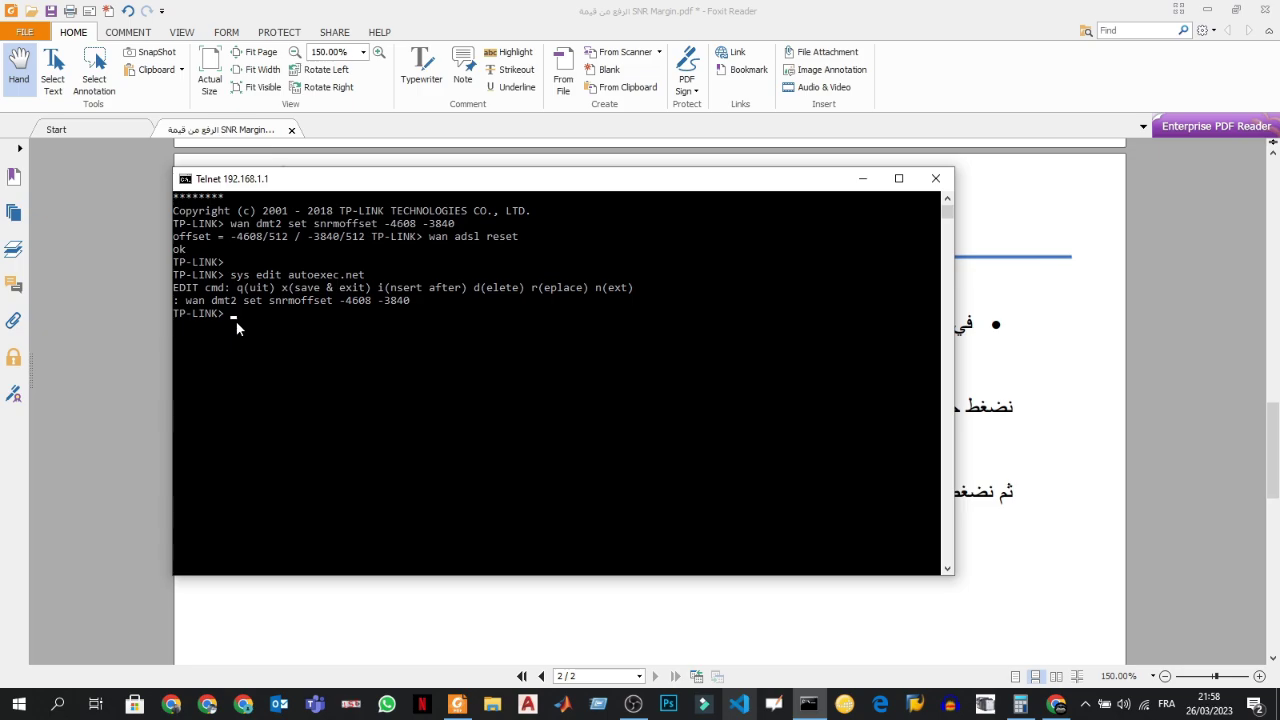
{"action": "left_click", "coordinate": [935, 179]}
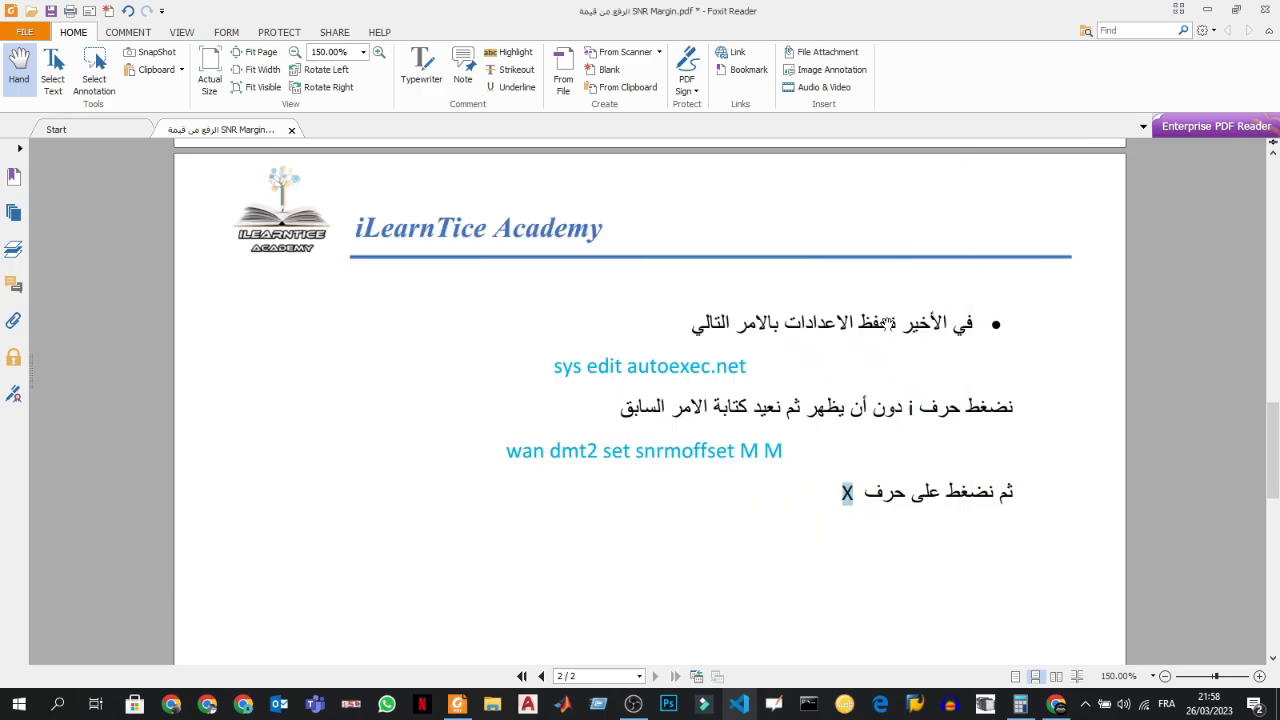
- Switch to the browser and log in to the modem's web interface as admin with the modem password
{"action": "key", "text": "alt+Tab"}
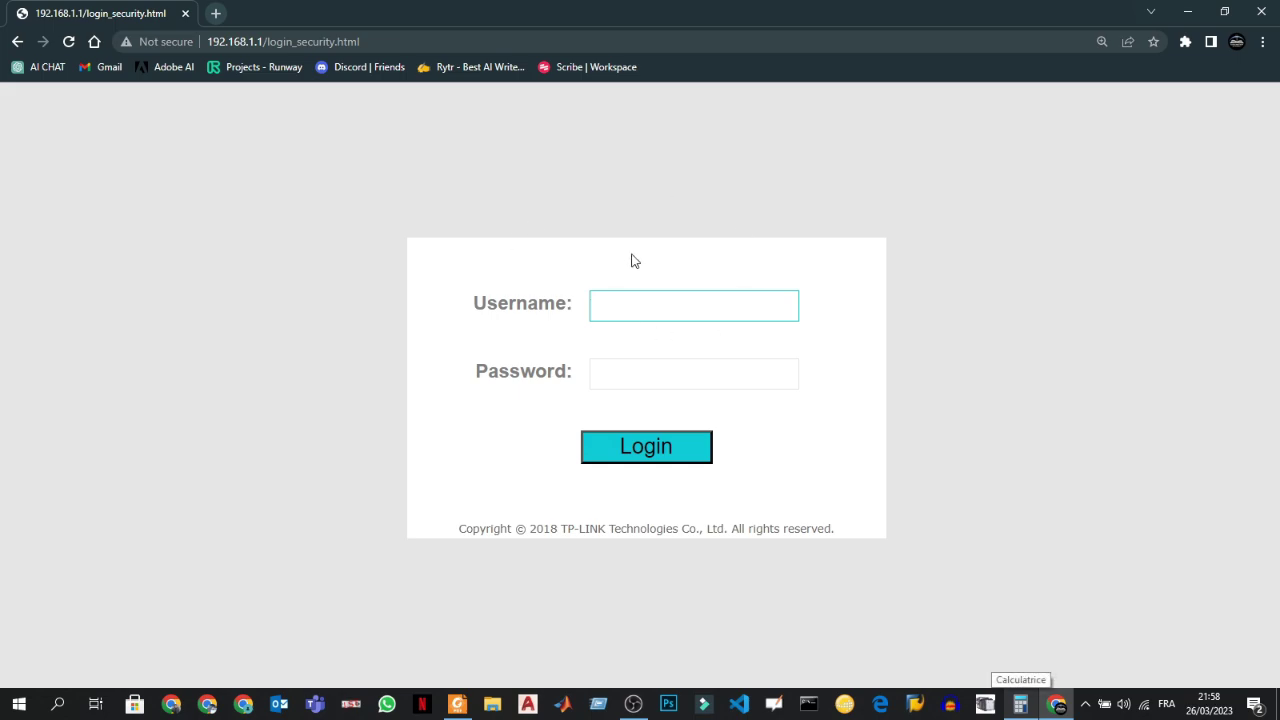
{"action": "left_click", "coordinate": [641, 314]}
{"action": "left_click", "coordinate": [706, 338]}
{"action": "left_click", "coordinate": [652, 377]}
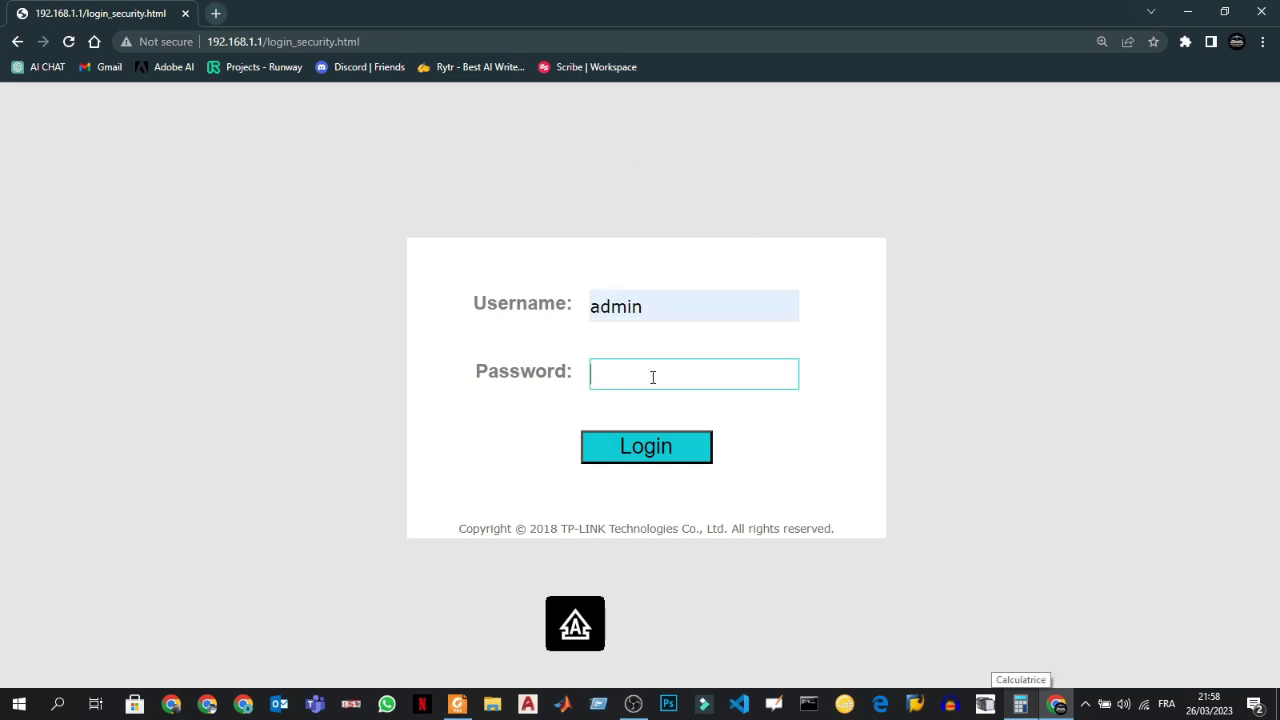
{"action": "type", "text": "********"}
{"action": "key", "text": "Return"}
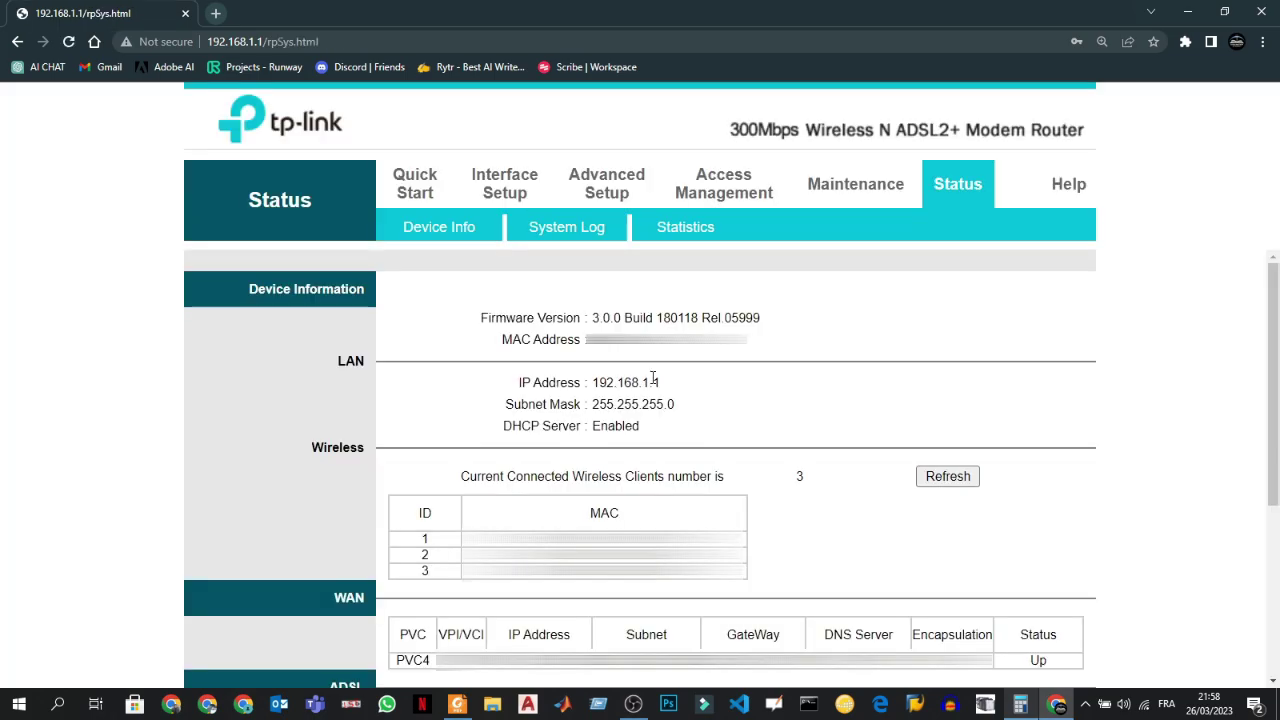
- Check the ADSL section of the Status page for the downstream and upstream SNR margin, data rate and CRC errors
{"action": "scroll", "coordinate": [652, 377], "scroll_direction": "down", "scroll_amount": 2}
{"action": "scroll", "coordinate": [652, 377], "scroll_direction": "down", "scroll_amount": 2}
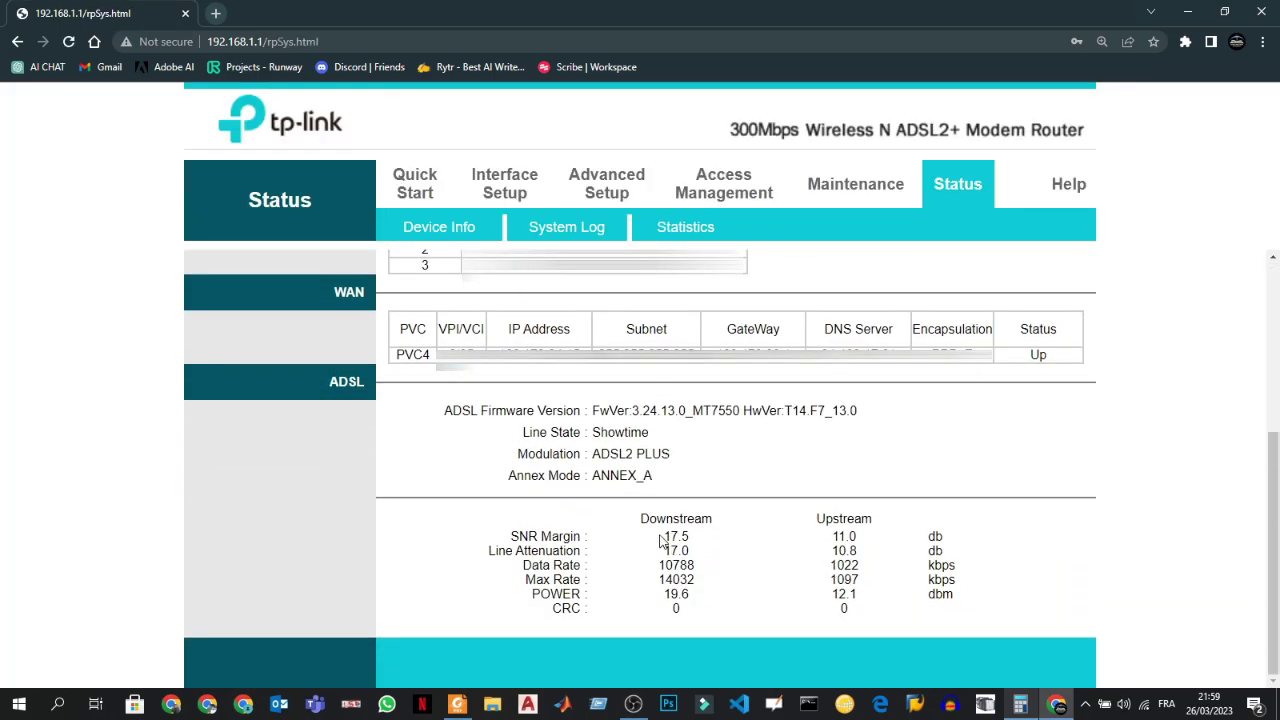
{"action": "left_click_drag", "start_coordinate": [660, 537], "coordinate": [690, 540]}
{"action": "left_click", "coordinate": [703, 543]}
{"action": "mouse_move", "coordinate": [693, 551]}
{"action": "left_mouse_down"}
{"action": "mouse_move", "coordinate": [664, 552]}
{"action": "mouse_move", "coordinate": [692, 566]}
{"action": "left_mouse_up"}
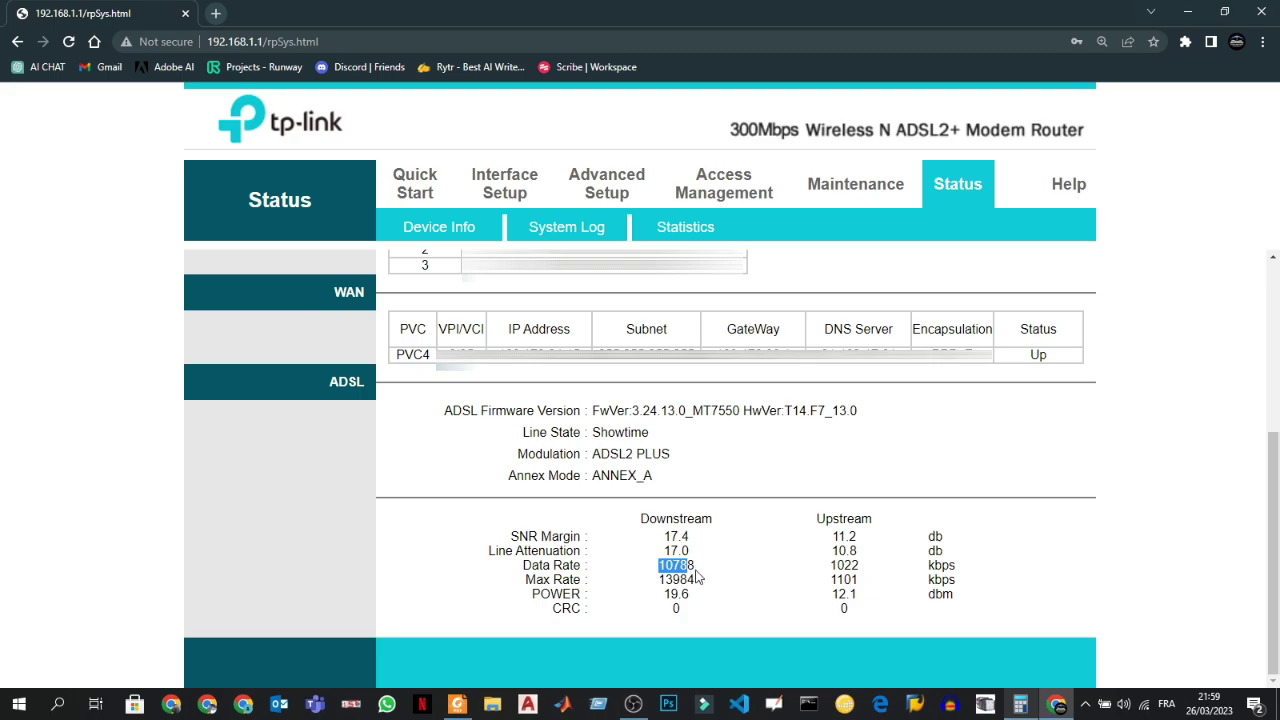
{"action": "left_click", "coordinate": [701, 575]}
{"action": "double_click", "coordinate": [676, 607]}
{"action": "left_click", "coordinate": [858, 614]}
{"action": "double_click", "coordinate": [846, 536]}
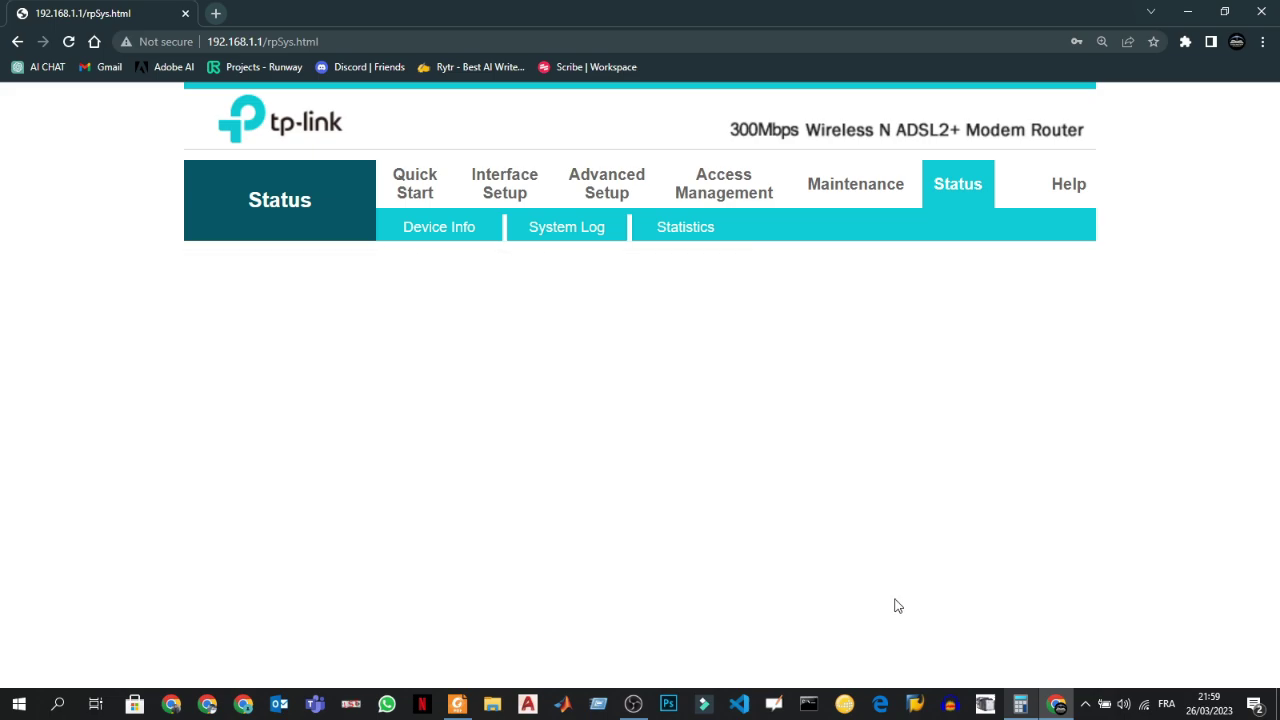